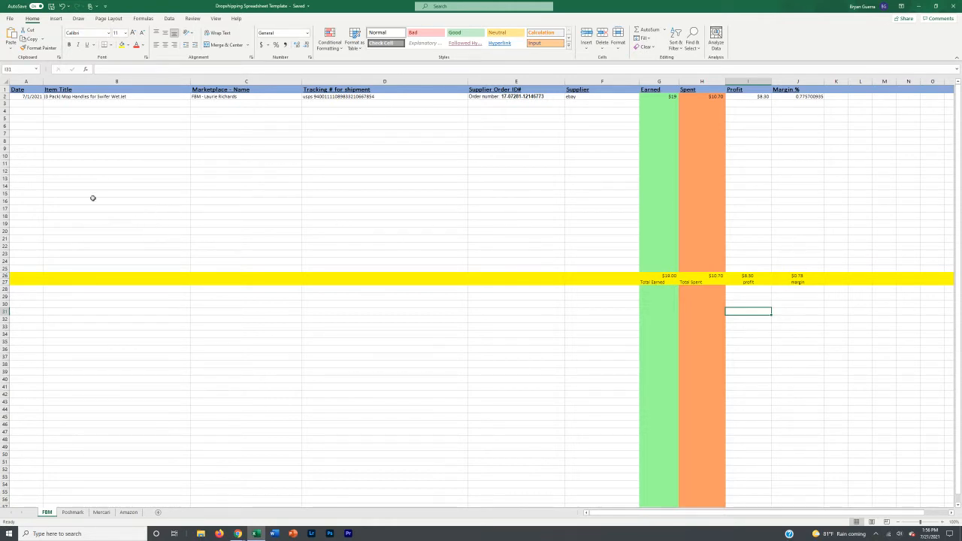
Step: Review the first order's Earned, Spent and Profit cells on the FBM sheet
click(26, 104)
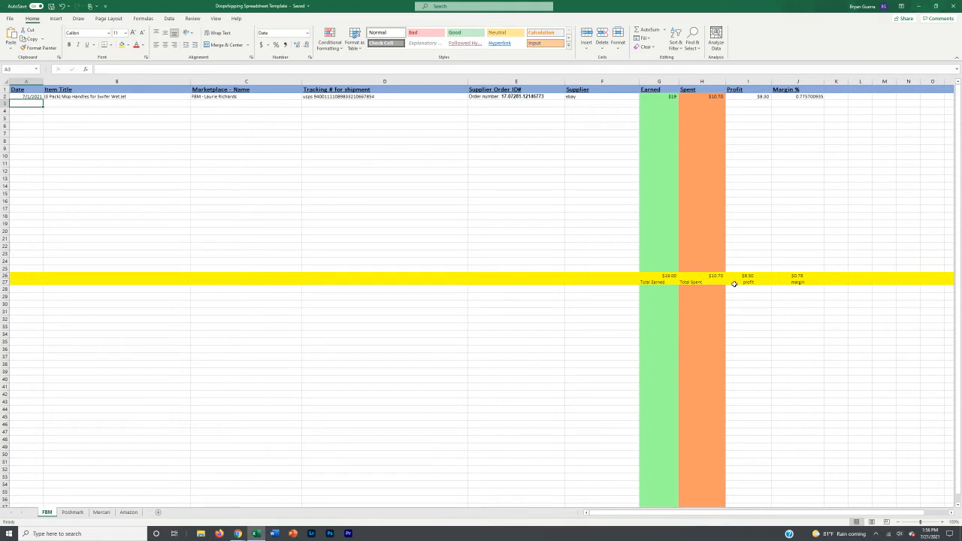
click(654, 98)
click(694, 96)
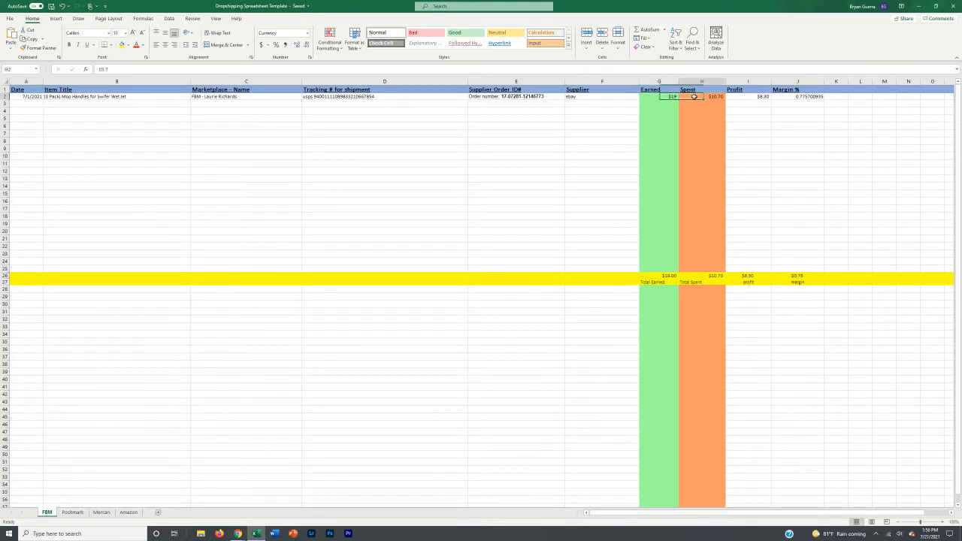
click(751, 97)
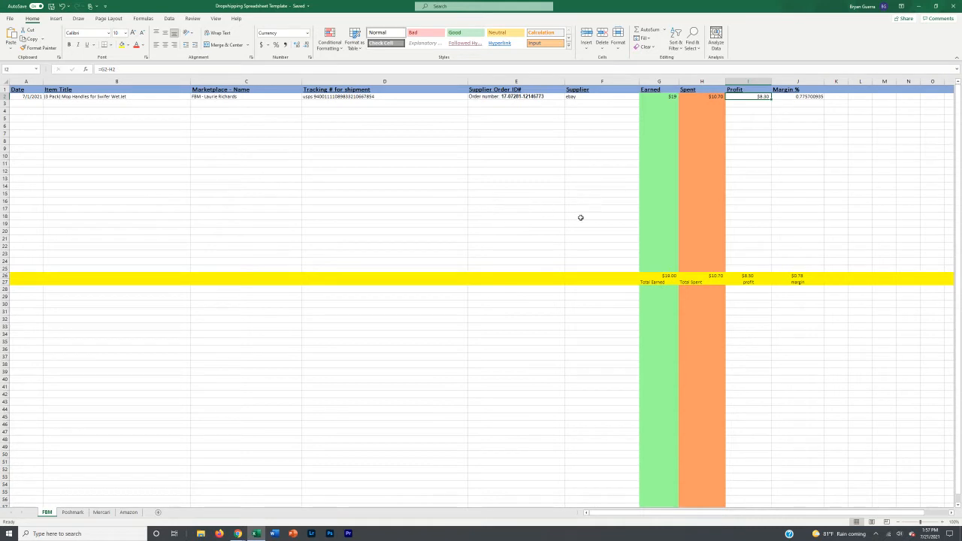
click(738, 238)
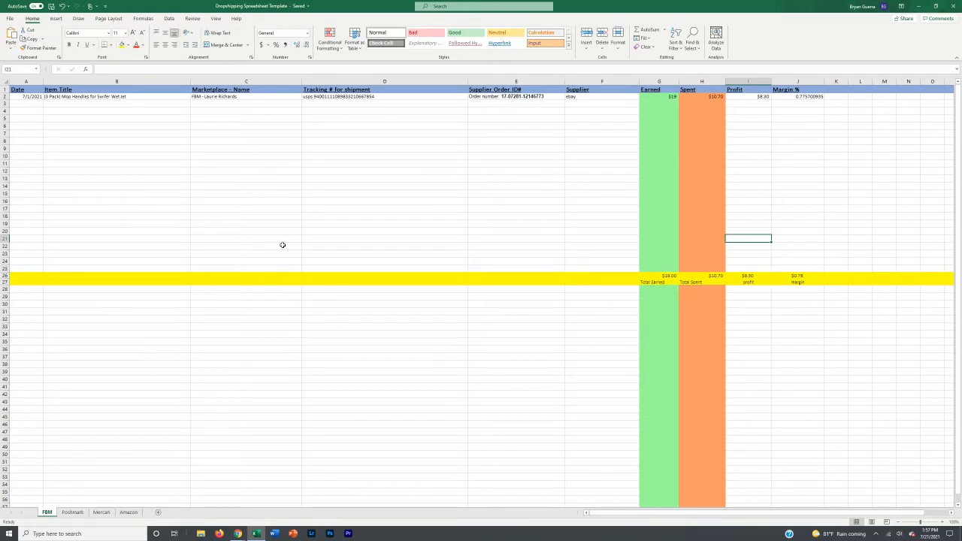
click(24, 104)
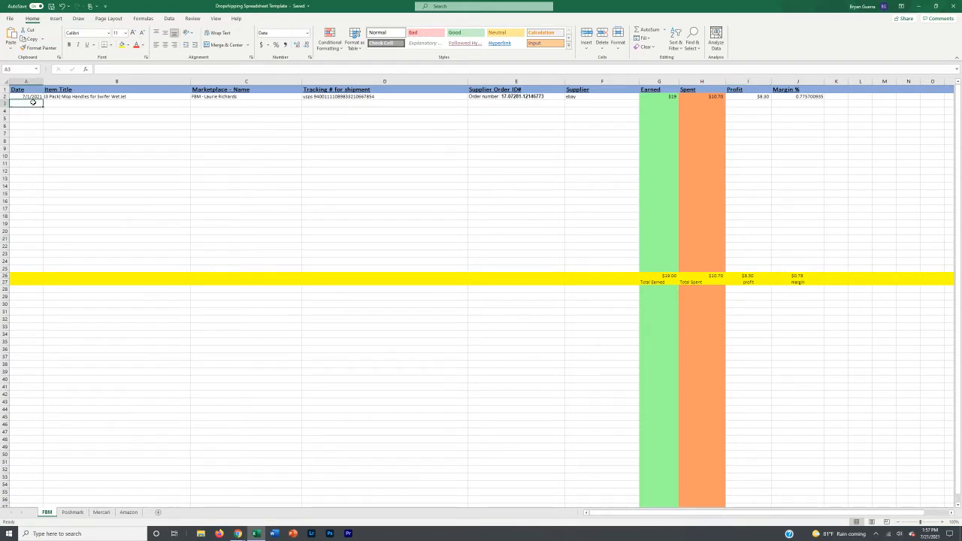
Step: Look through the Poshmark, Mercari and Amazon sheets, then return to FBM
click(73, 512)
click(97, 513)
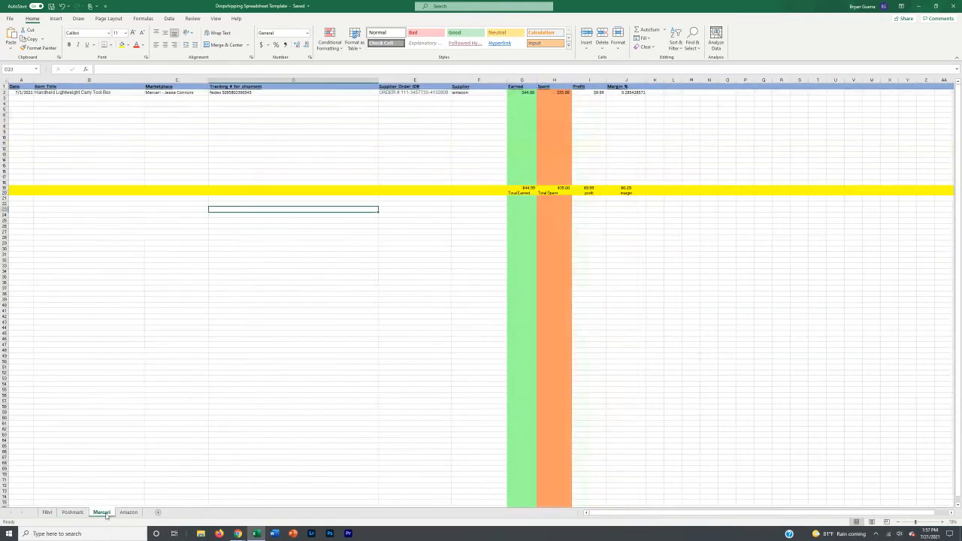
click(47, 512)
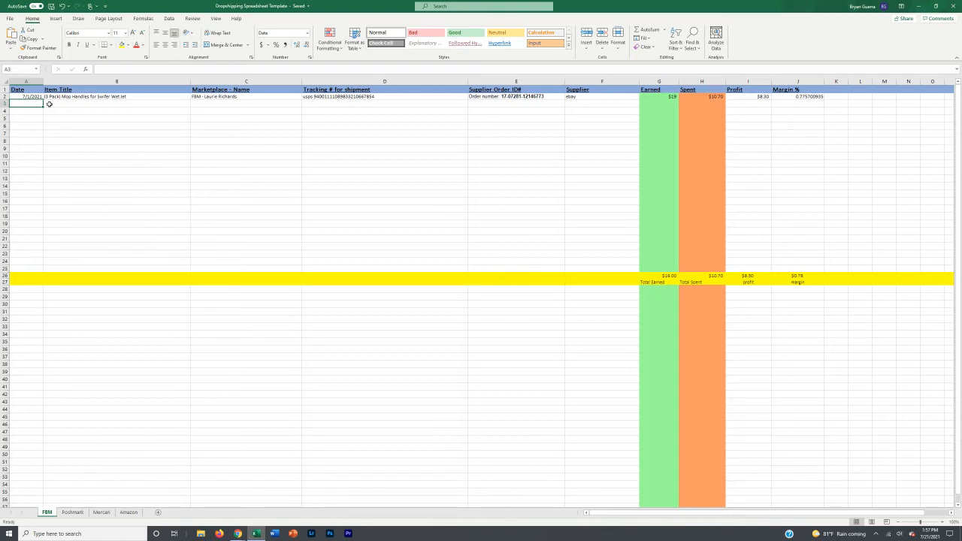
click(65, 513)
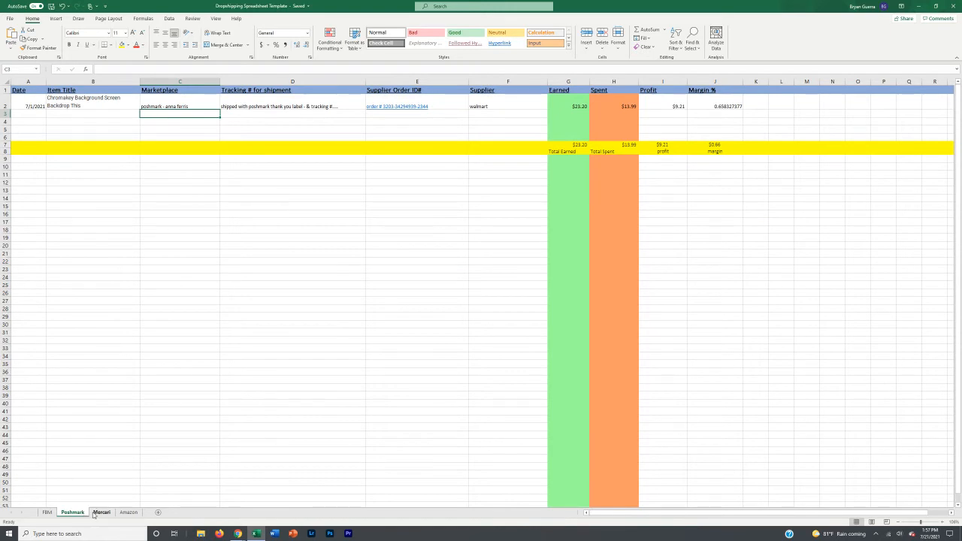
click(101, 513)
click(121, 512)
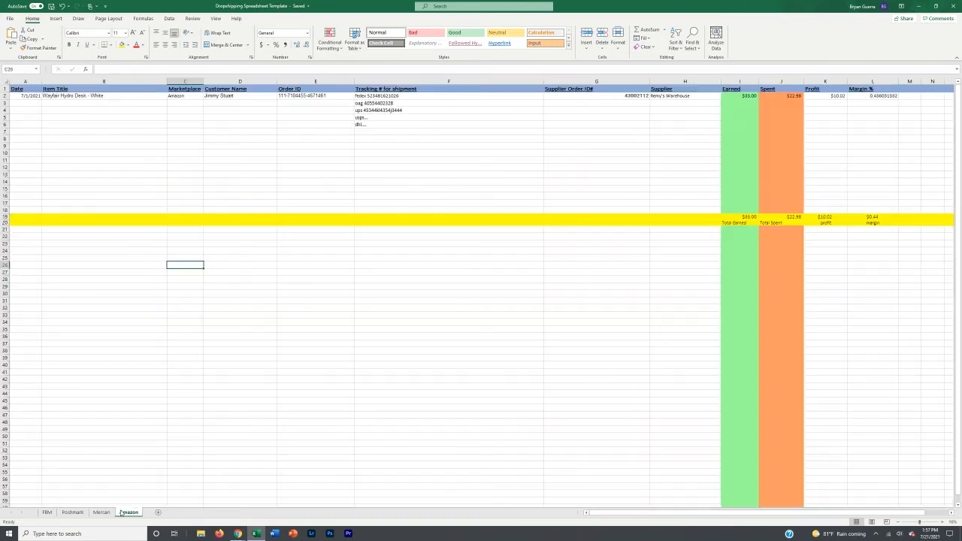
click(48, 513)
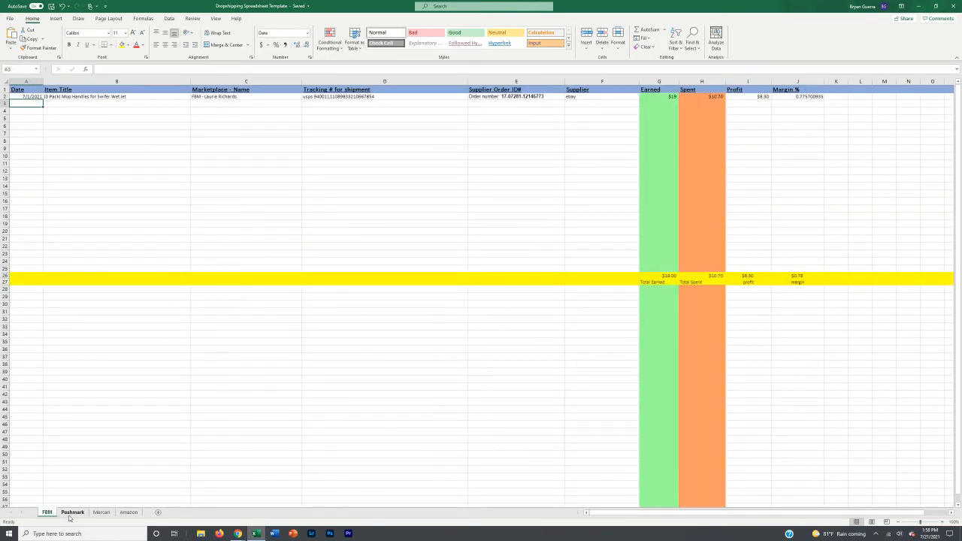
click(73, 513)
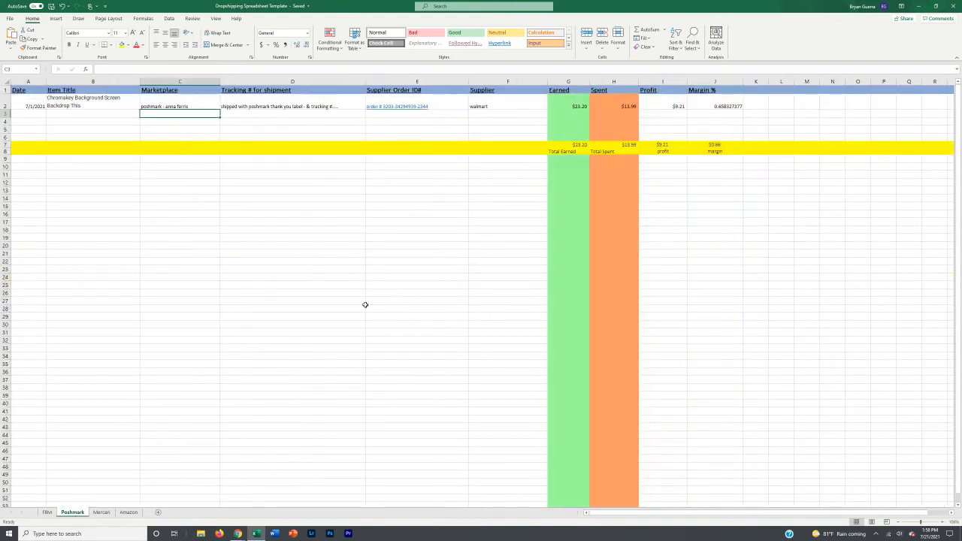
click(48, 512)
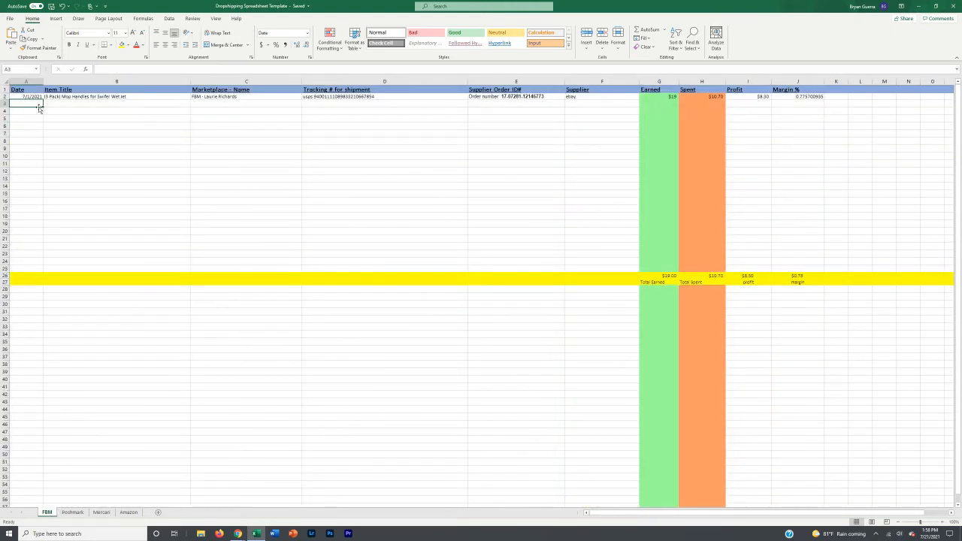
Step: Enter the date 7/21/2021 in A3 and copy it
text(1)
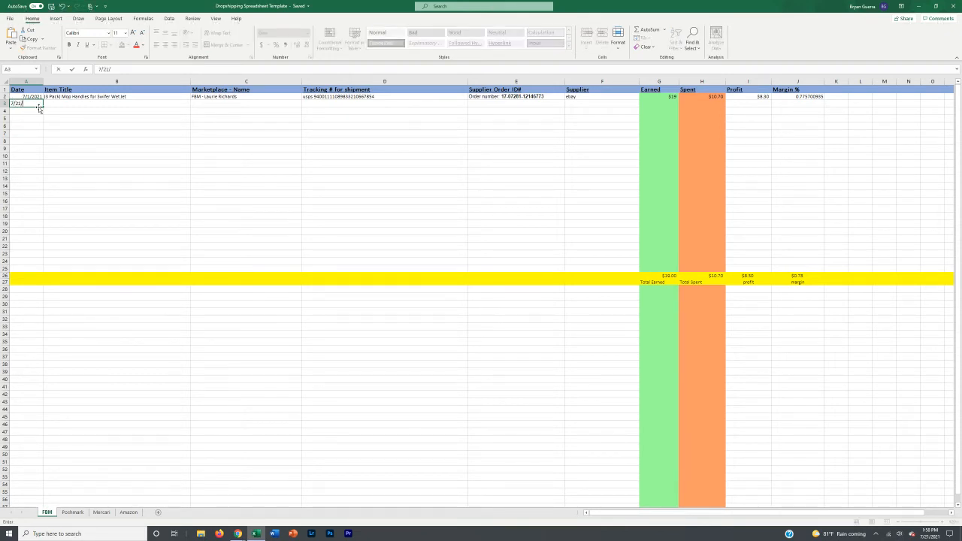
text(/21/21)
key(Return)
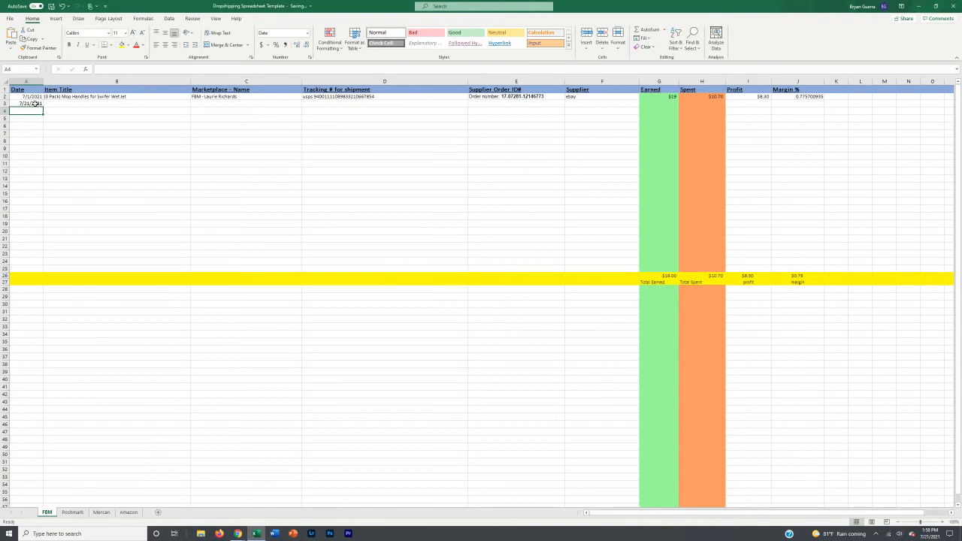
click(33, 103)
key(ctrl+c)
Step: Paste the 7/21/2021 date into the following Date cells down column A
key(Down)
key(ctrl+v)
key(Down)
key(ctrl+v)
key(Down)
key(ctrl+v)
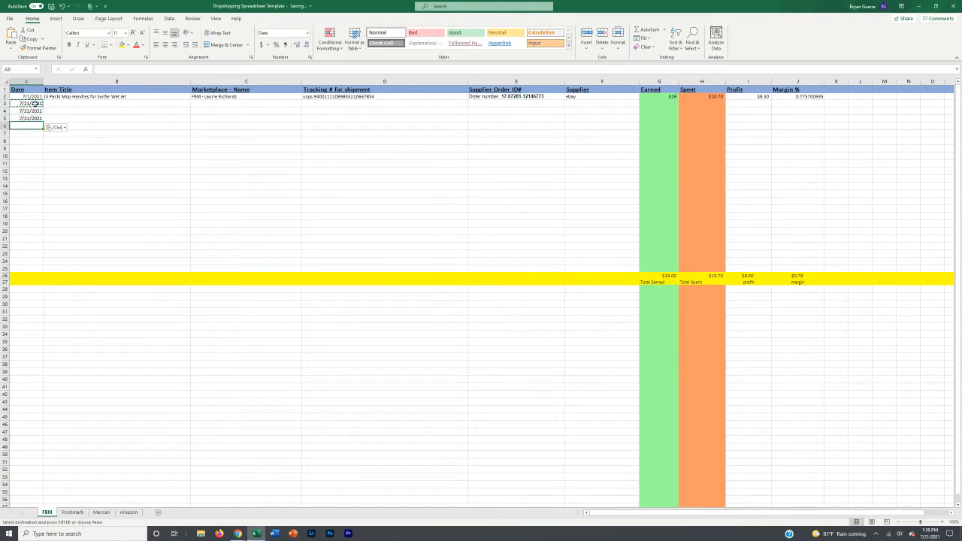
key(Down)
key(ctrl+v)
key(Down)
key(ctrl+v)
key(ctrl+Down)
key(ctrl+v)
key(ctrl)
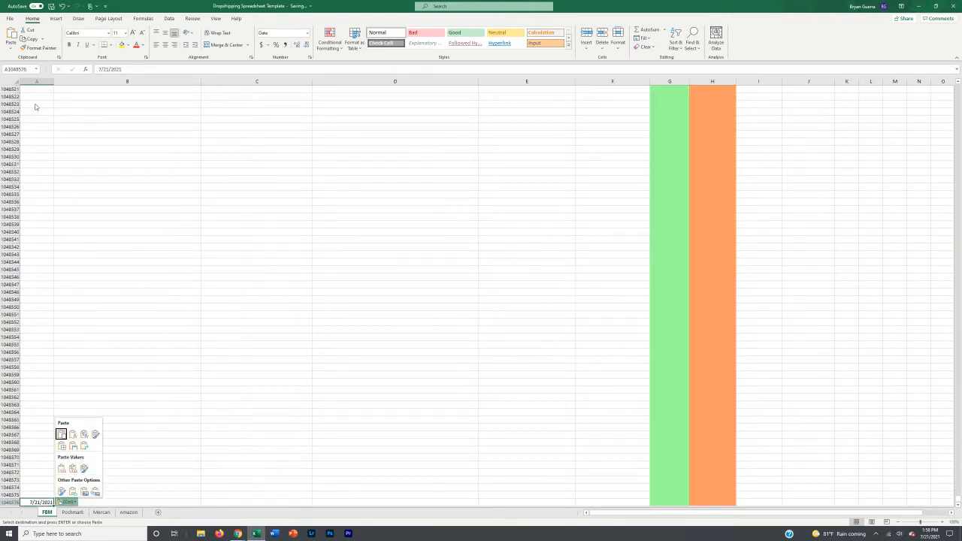
Step: Dismiss the paste options and undo the stray date pasted at the sheet's last row
key(Escape)
click(90, 315)
key(ctrl+z)
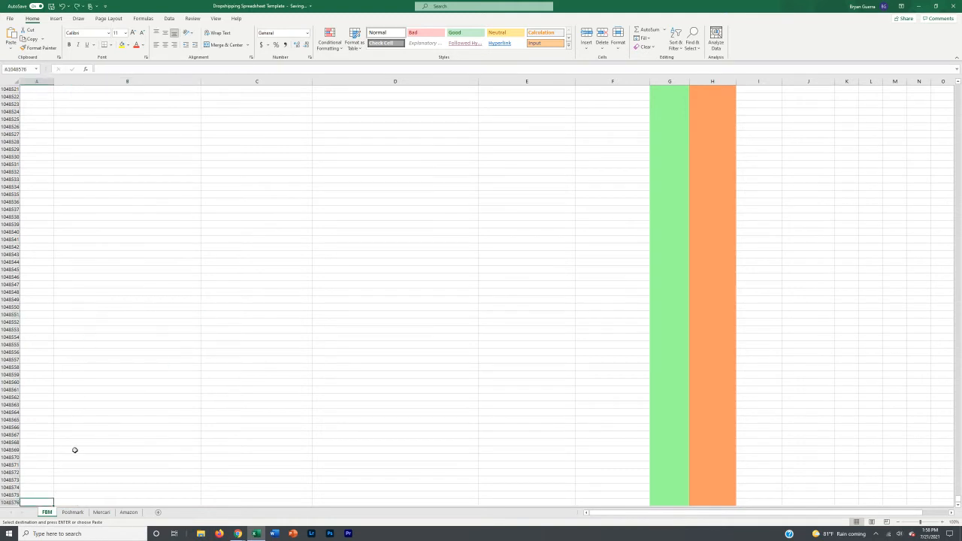
scroll(108, 370, up, 6)
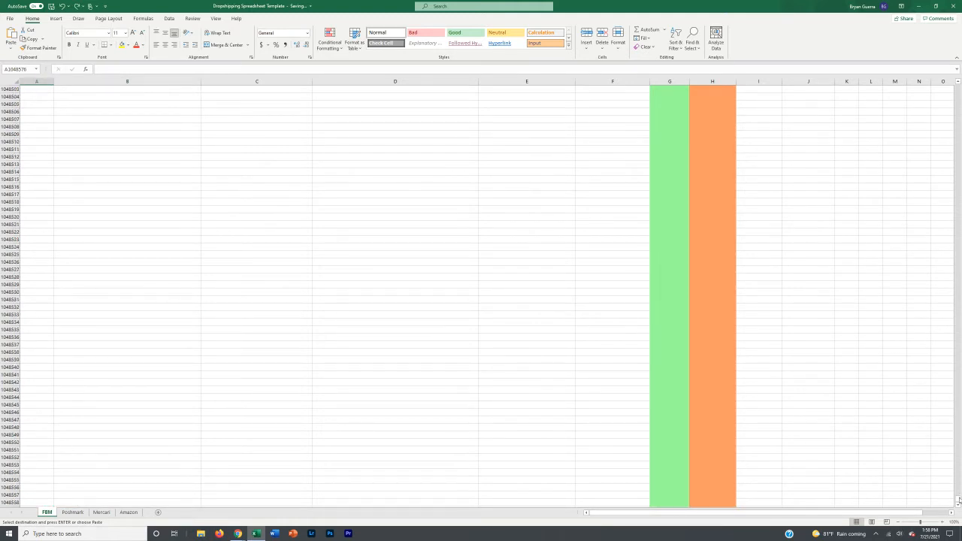
drag(959, 500, 958, 89)
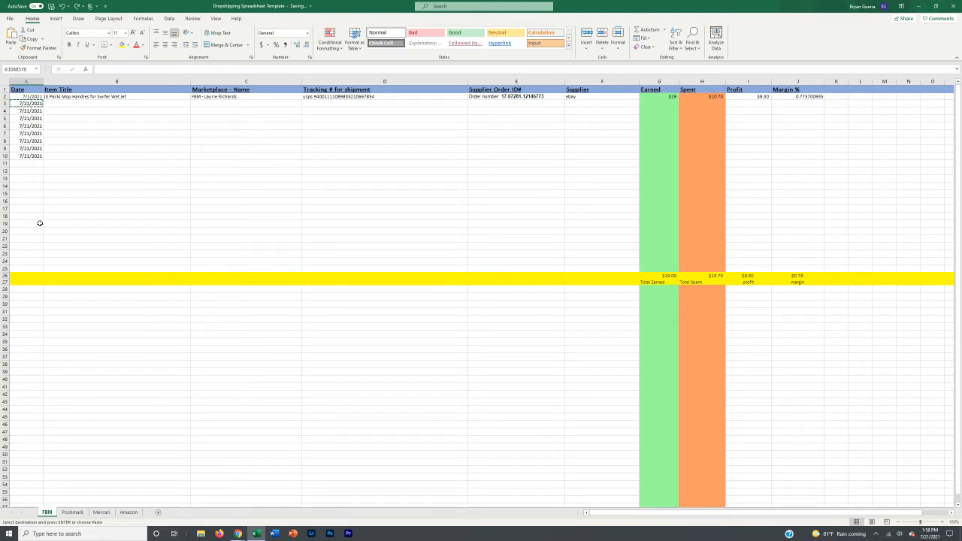
Step: Enter an 'FBM -' marketplace entry with filler text in C3
click(59, 101)
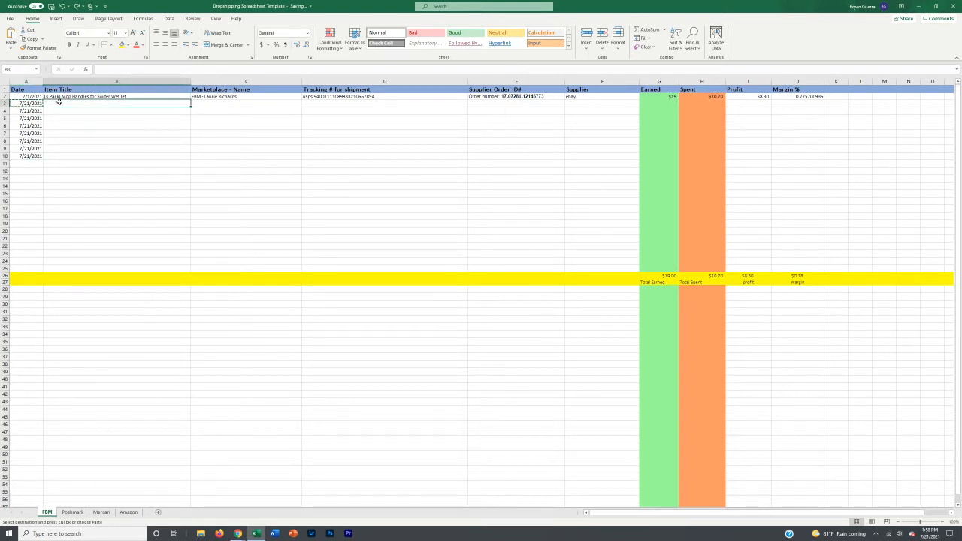
key(Escape)
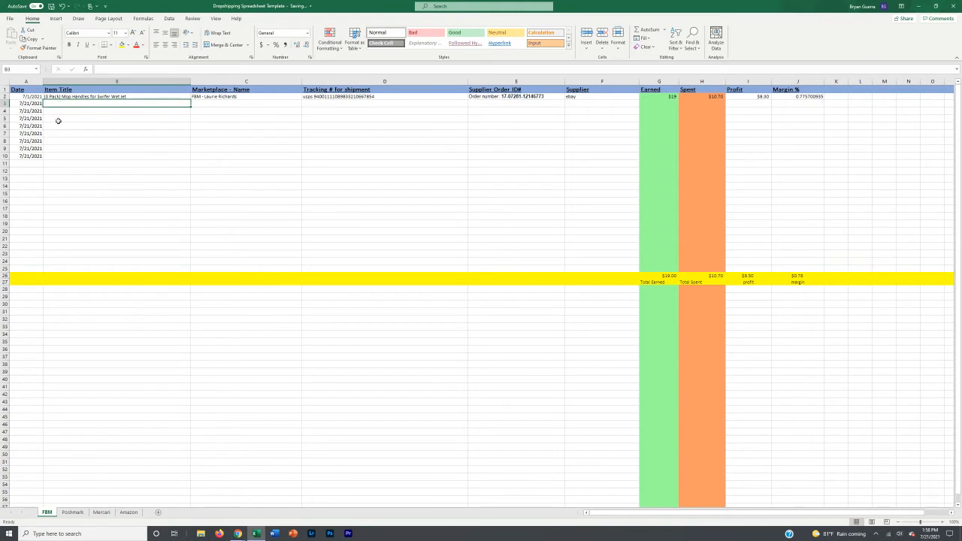
click(204, 100)
text(FBM)
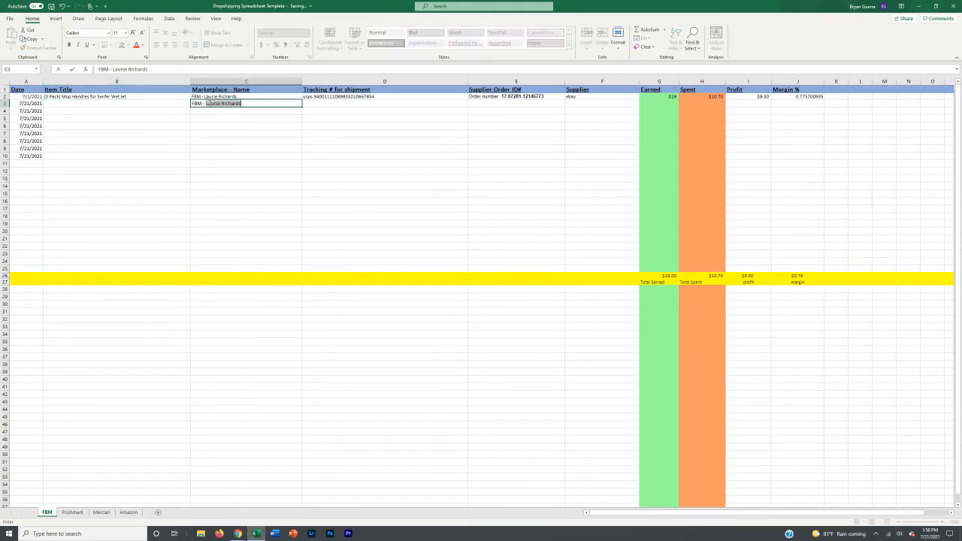
text( -)
key(BackSpace)
text(fgsfdgdfgdfgsdfg)
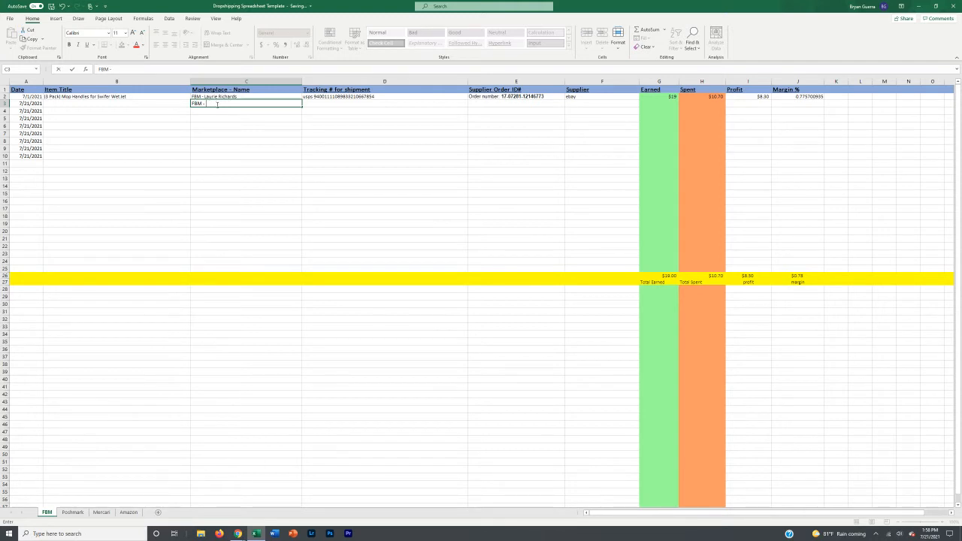
key(Return)
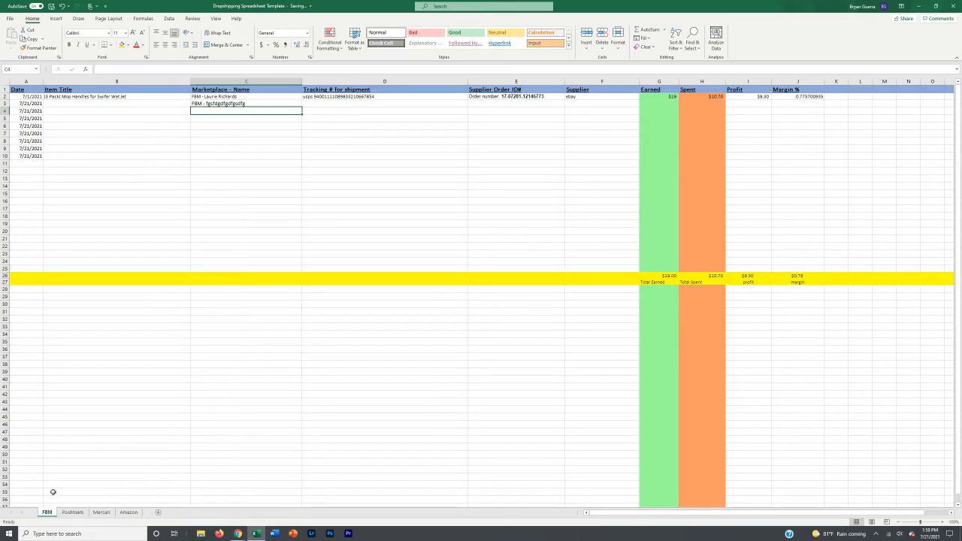
Step: Compare the Amazon, Mercari and Poshmark sheets, then delete the junk text from C3
click(128, 512)
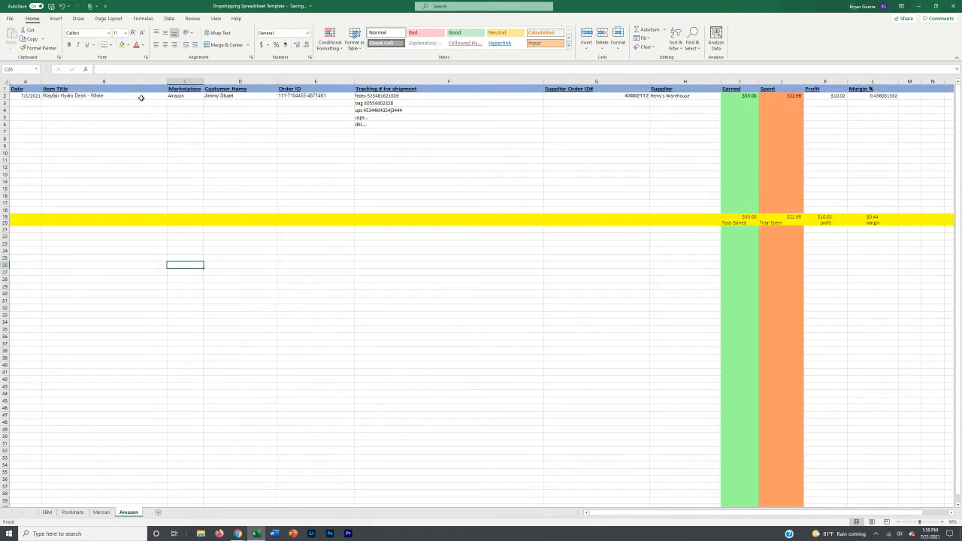
click(180, 96)
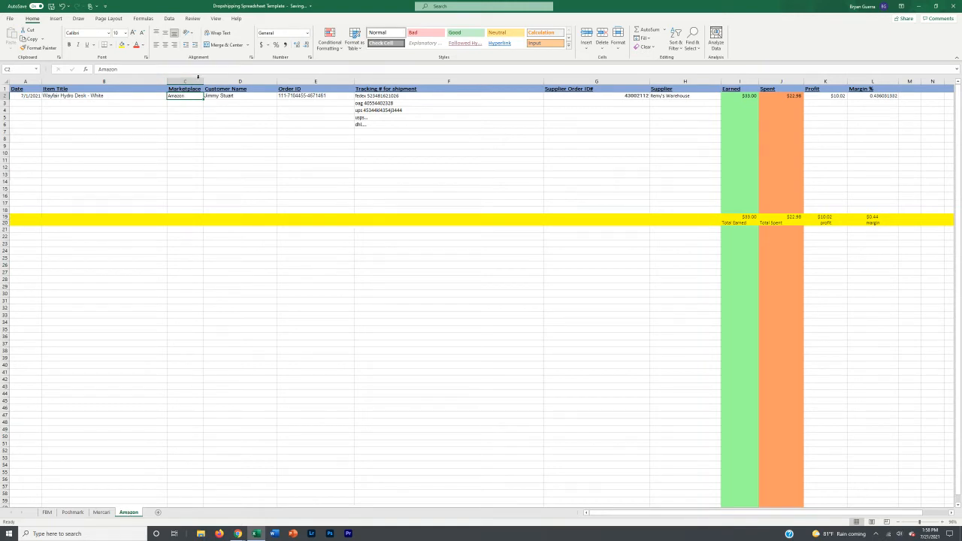
click(102, 512)
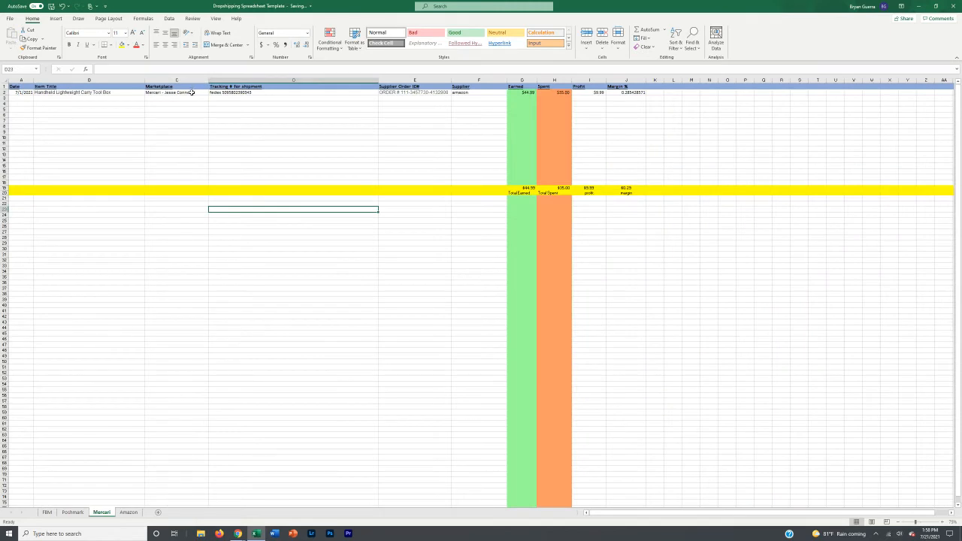
click(72, 512)
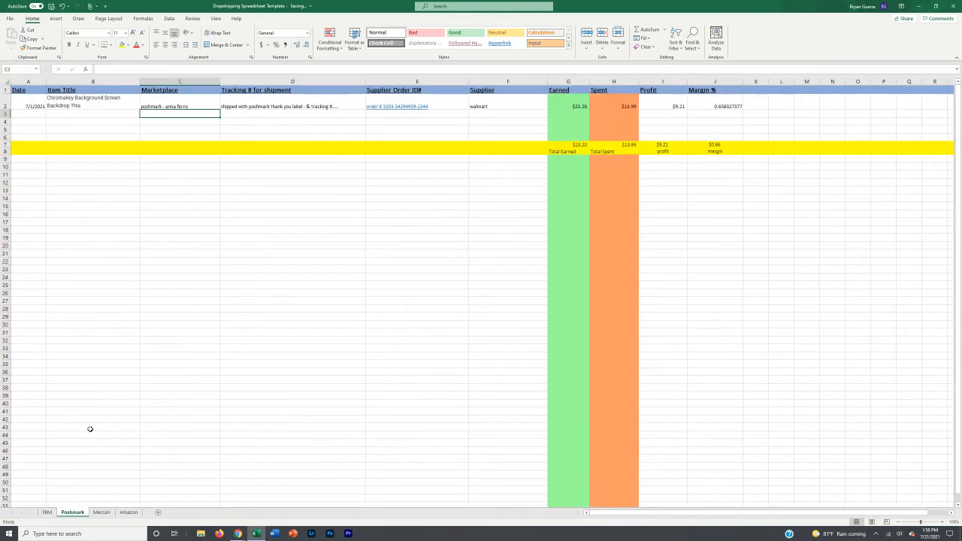
click(46, 512)
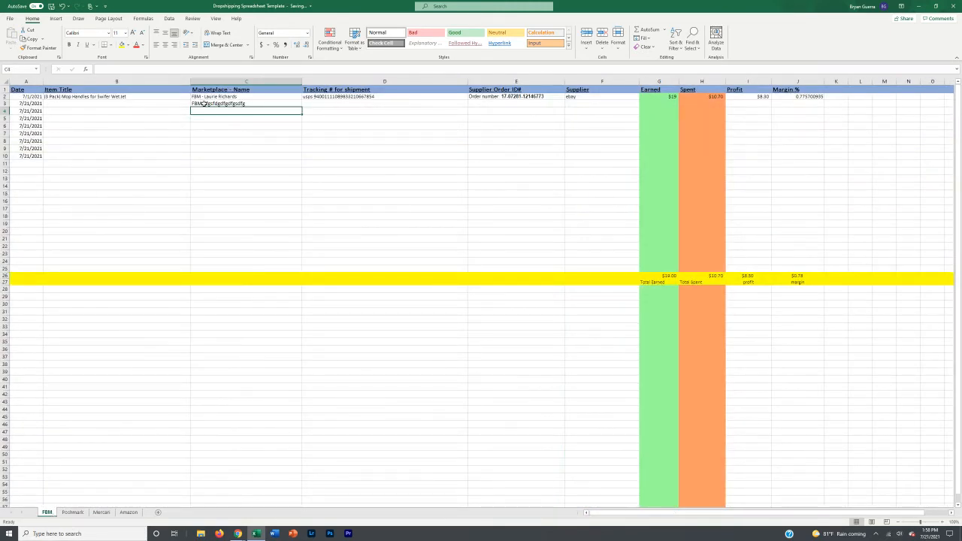
click(240, 103)
key(Delete)
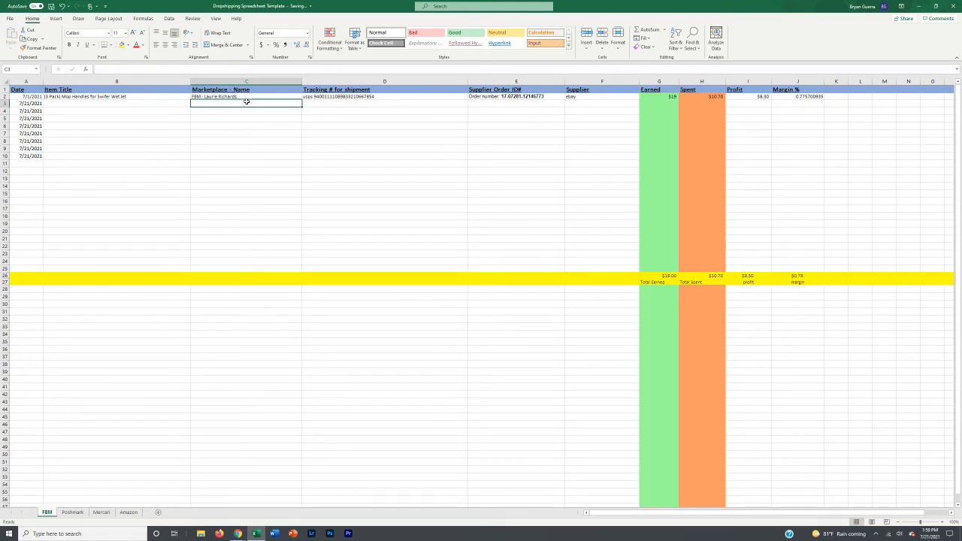
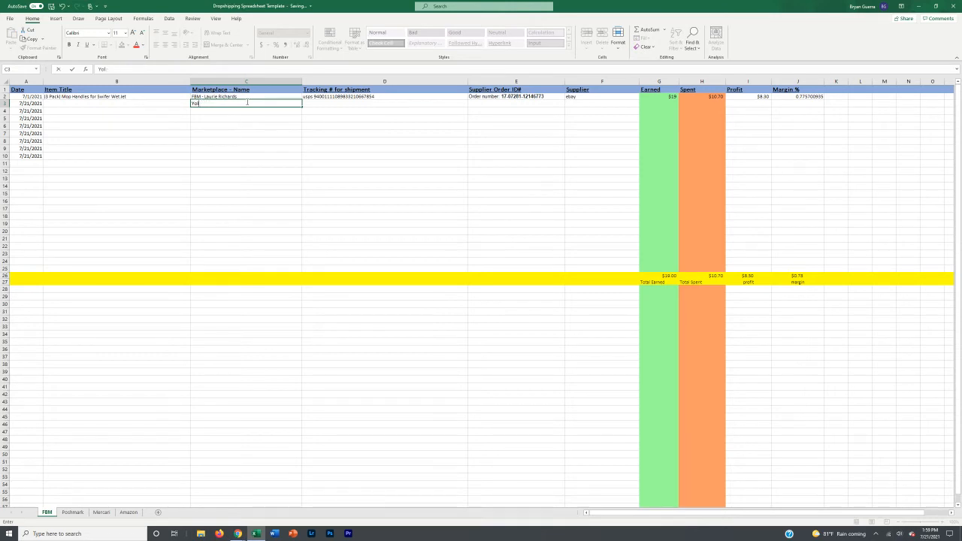
Step: Enter the buyer's name in row 3's Marketplace - Name cell
click(309, 105)
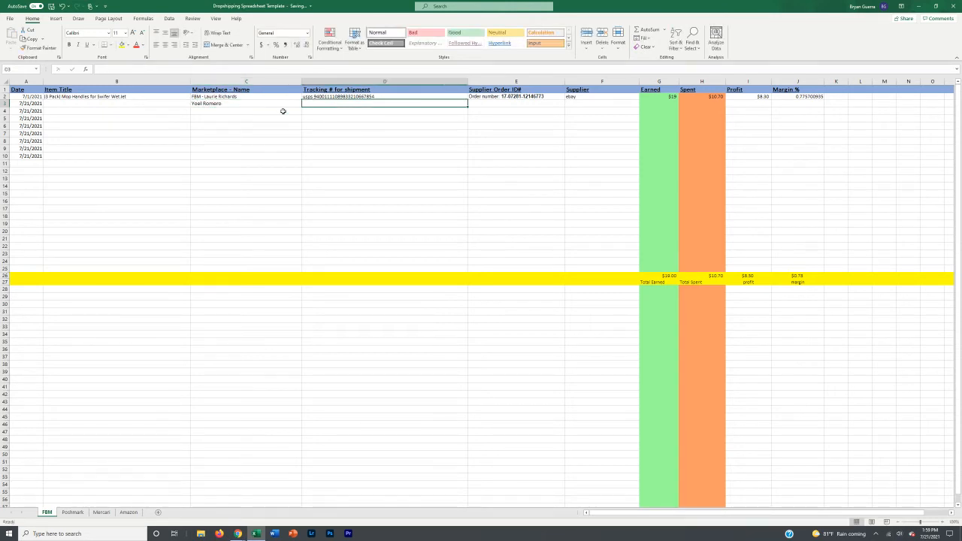
click(228, 104)
click(160, 105)
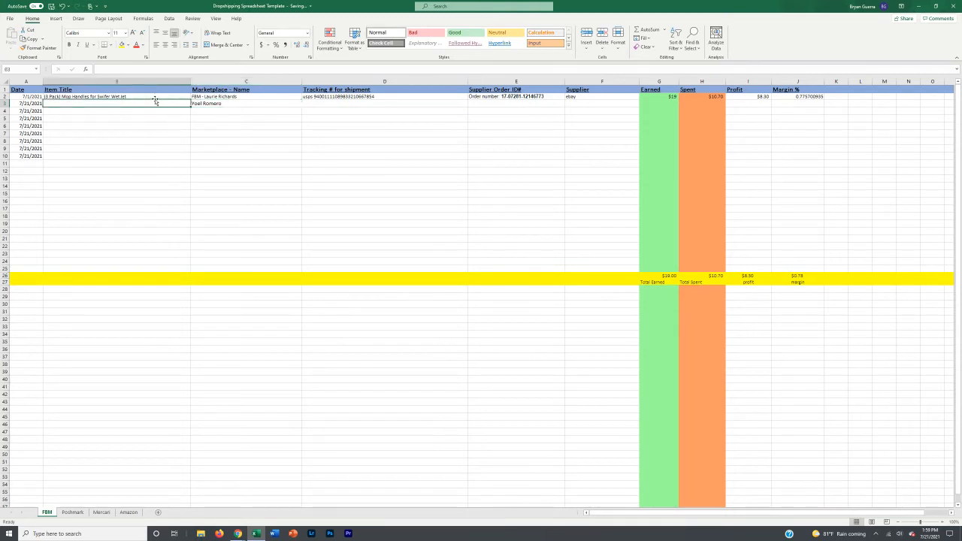
click(155, 97)
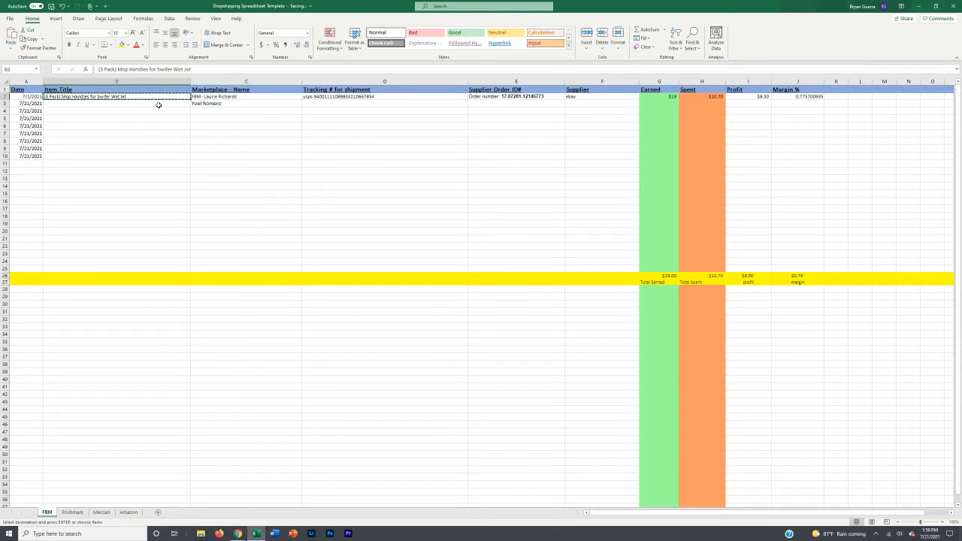
click(218, 105)
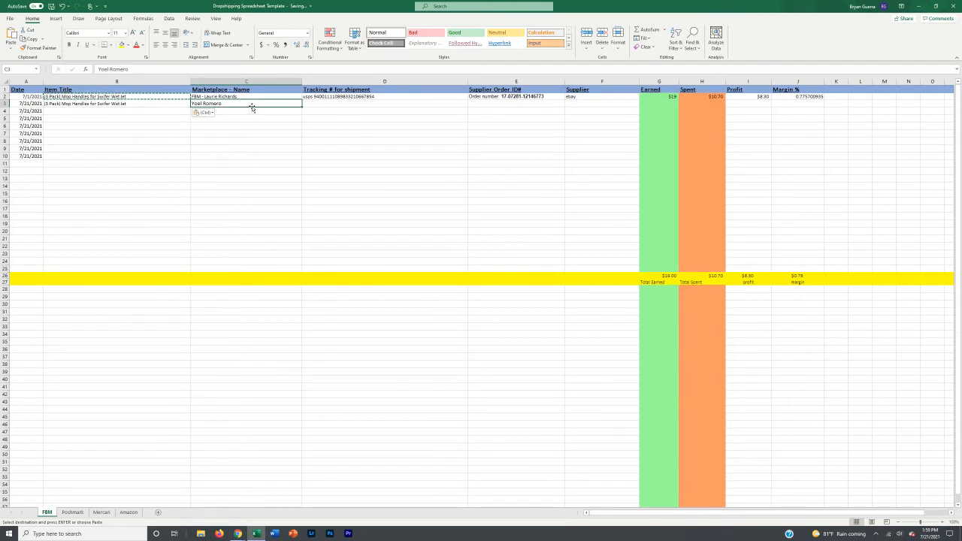
Step: Close the accidentally opened Find and Replace dialog and select the tracking number column
click(317, 103)
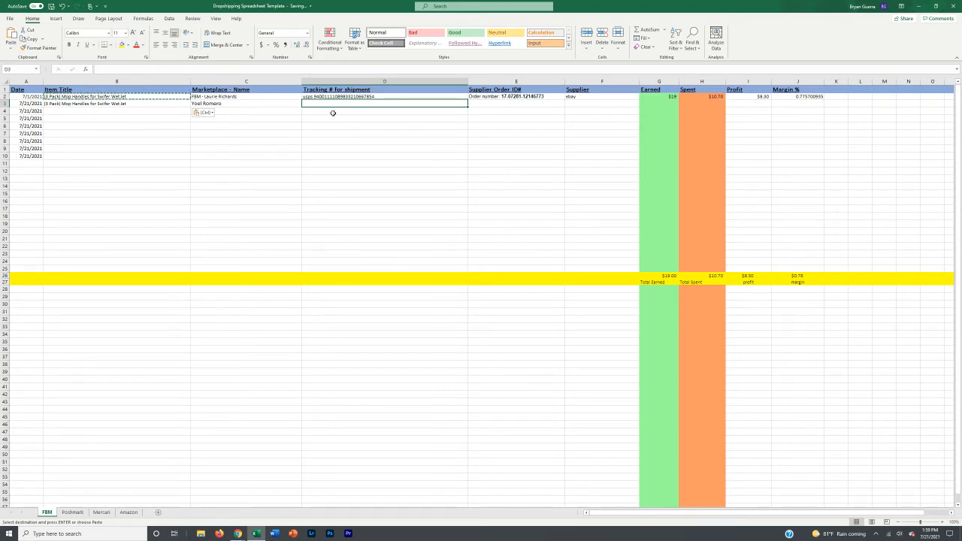
click(244, 103)
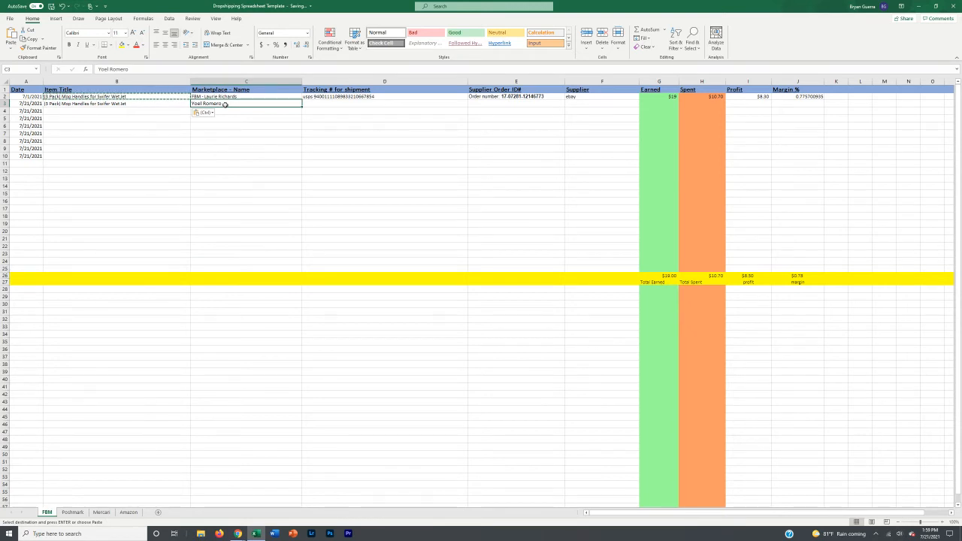
key(ctrl+f)
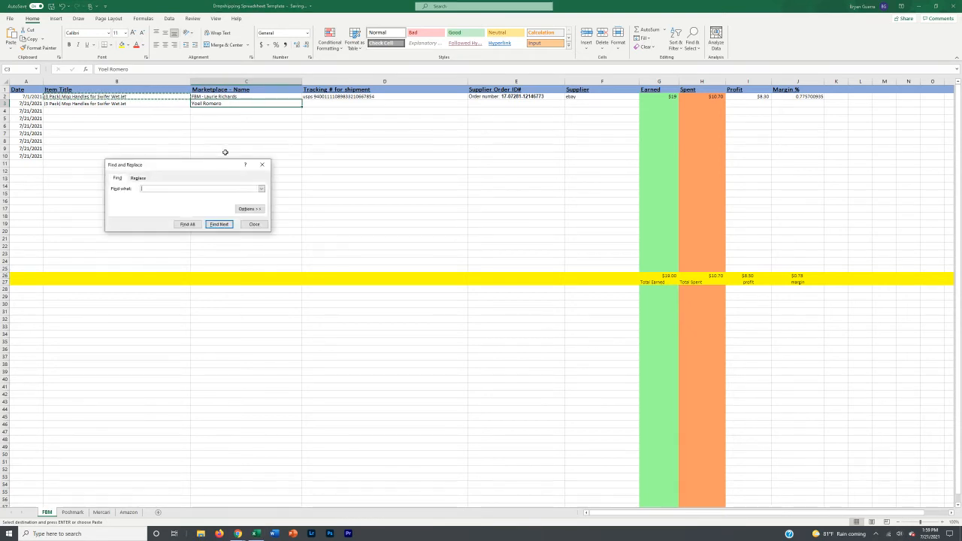
click(262, 165)
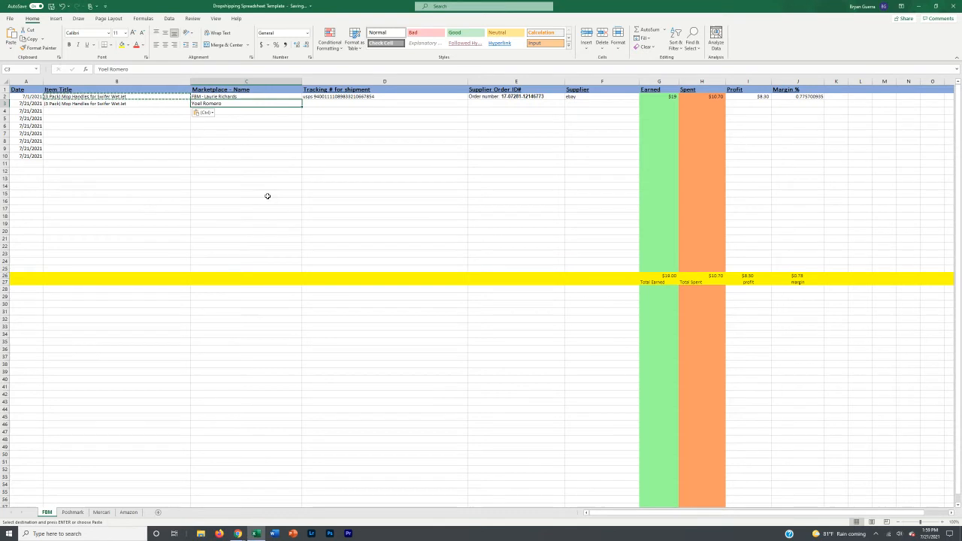
click(337, 104)
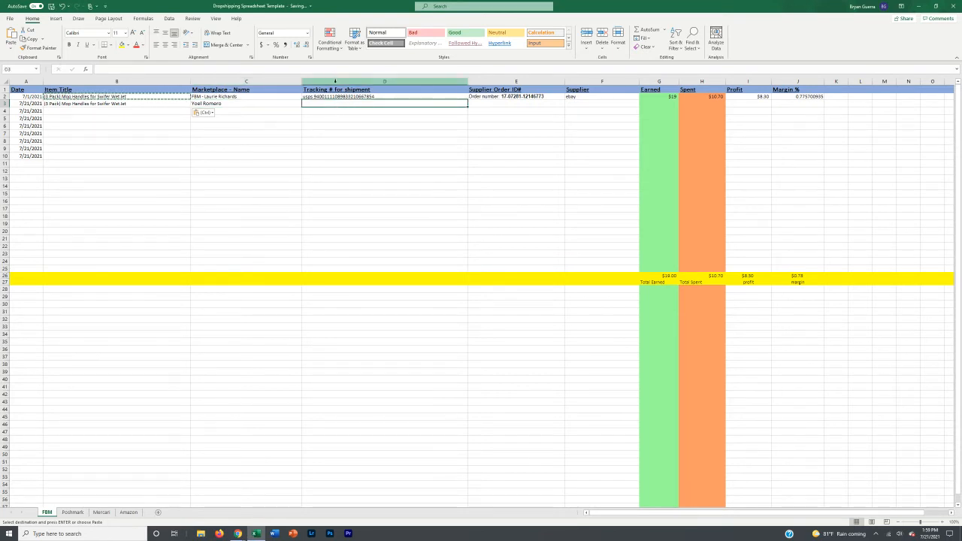
click(335, 80)
right_click(336, 83)
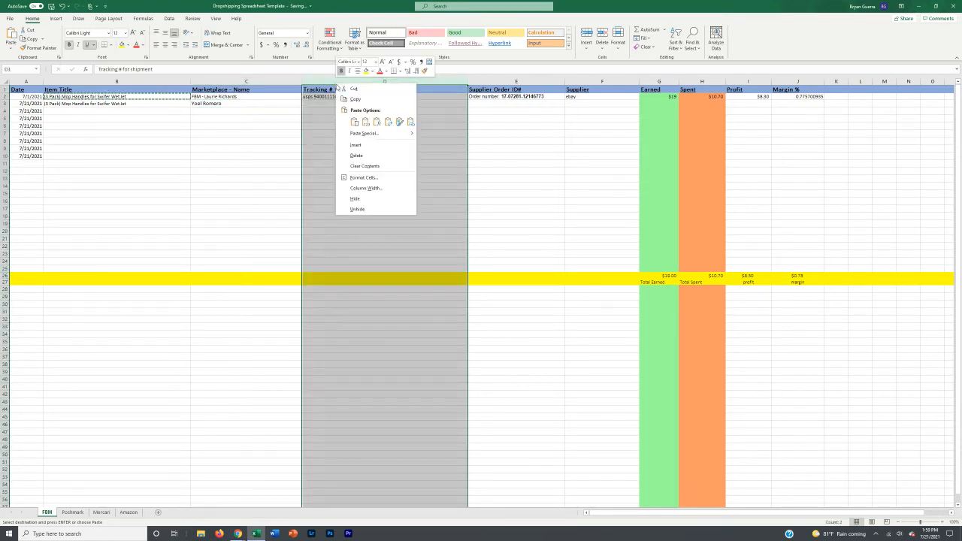
click(358, 144)
click(430, 118)
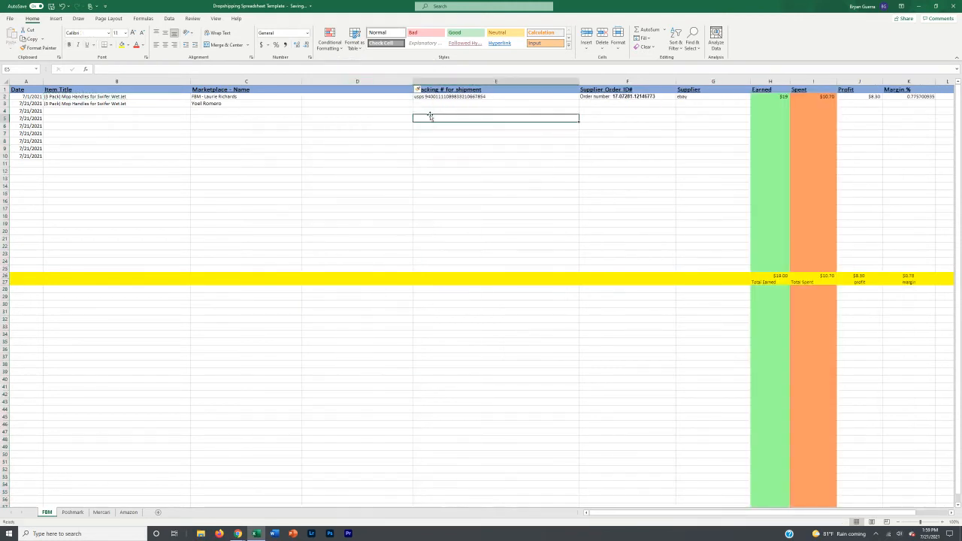
click(399, 90)
text(FBM)
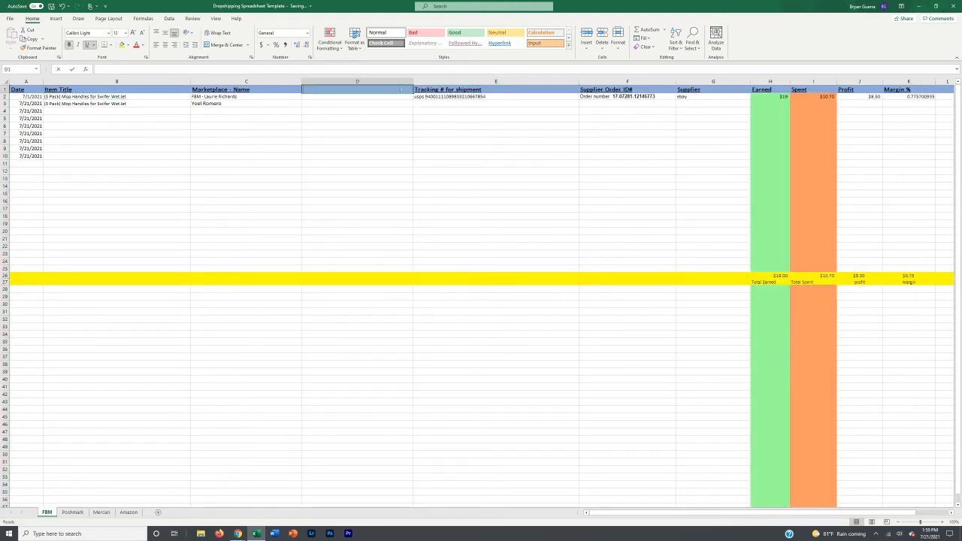
text( order #)
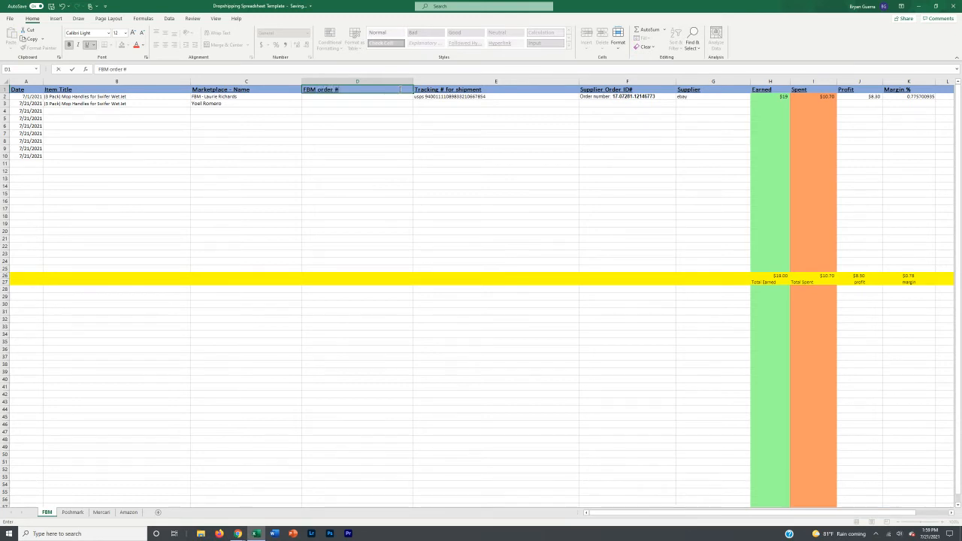
click(410, 174)
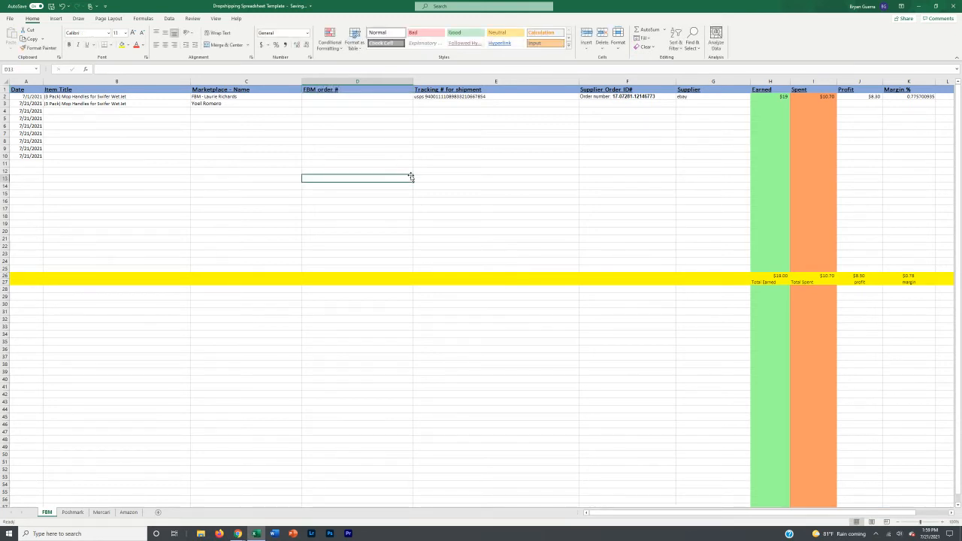
key(ctrl+z)
key(ctrl+z)
click(388, 155)
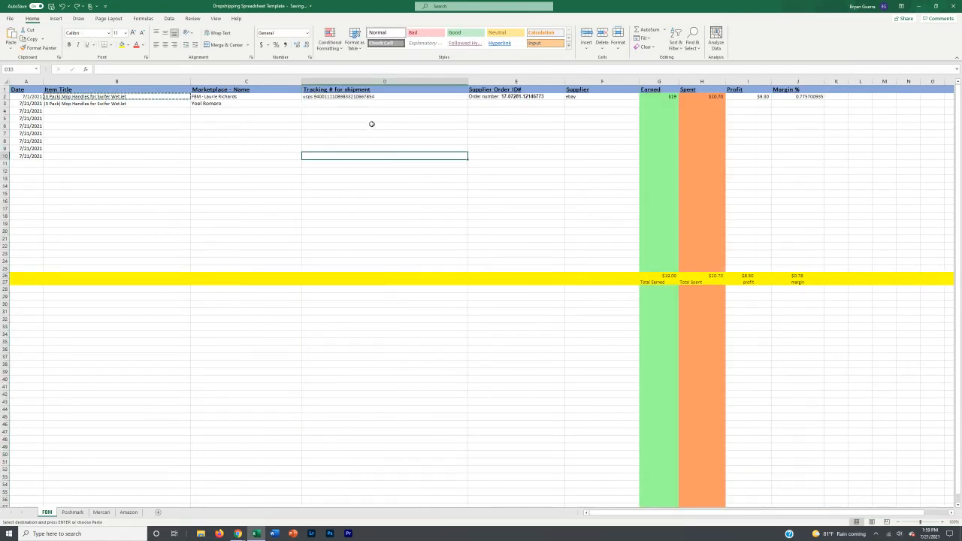
click(344, 102)
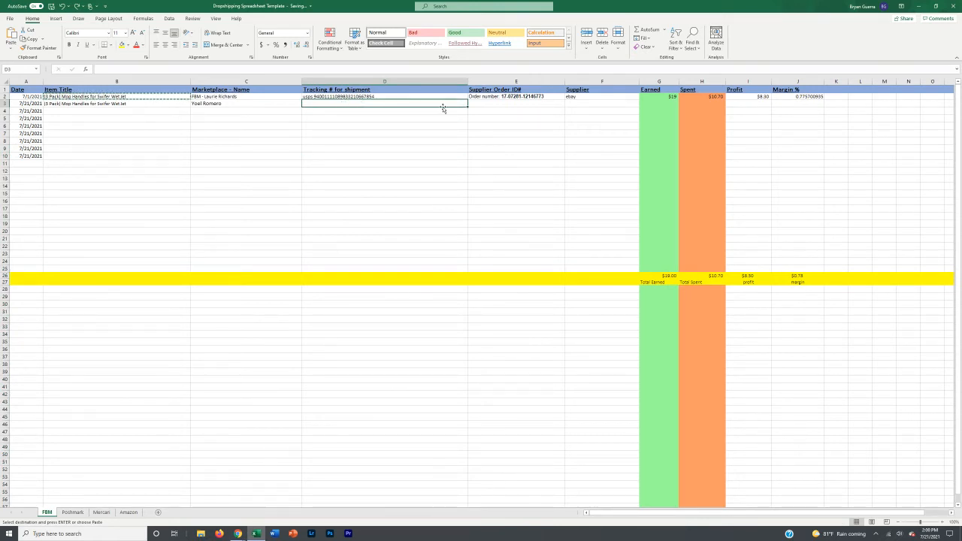
Step: Enter amazon as row 3's Supplier, after briefly trying walmart
click(569, 103)
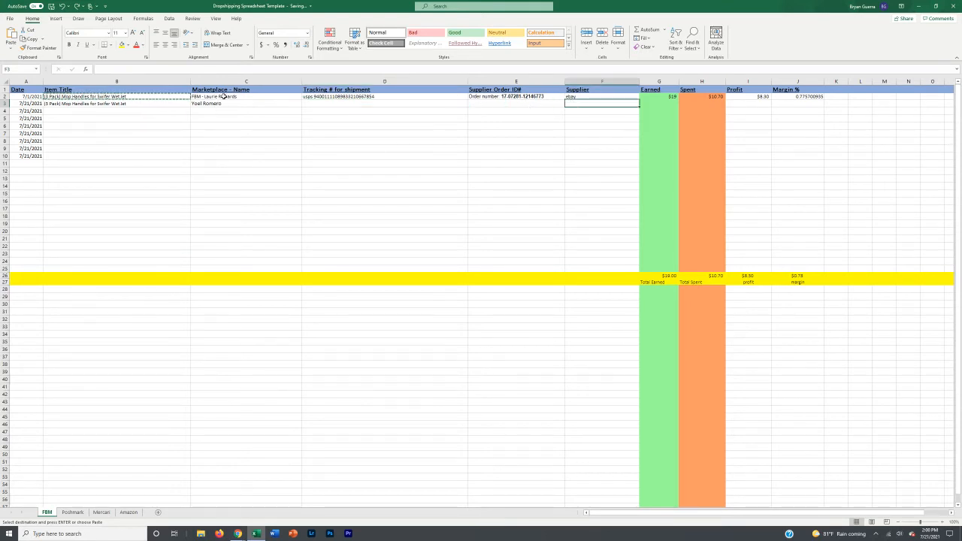
text(a)
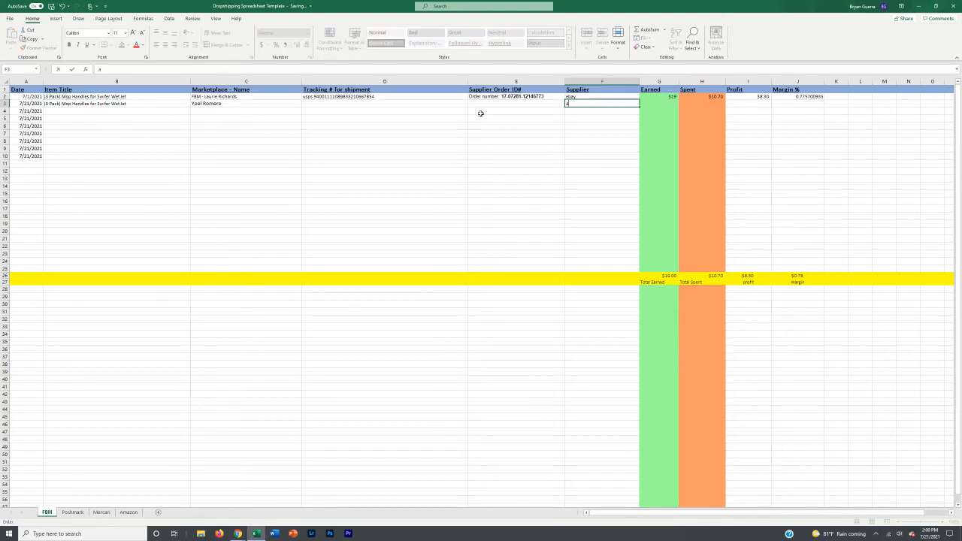
text(mazon)
key(Return)
click(609, 103)
text(walmart)
key(Return)
click(612, 103)
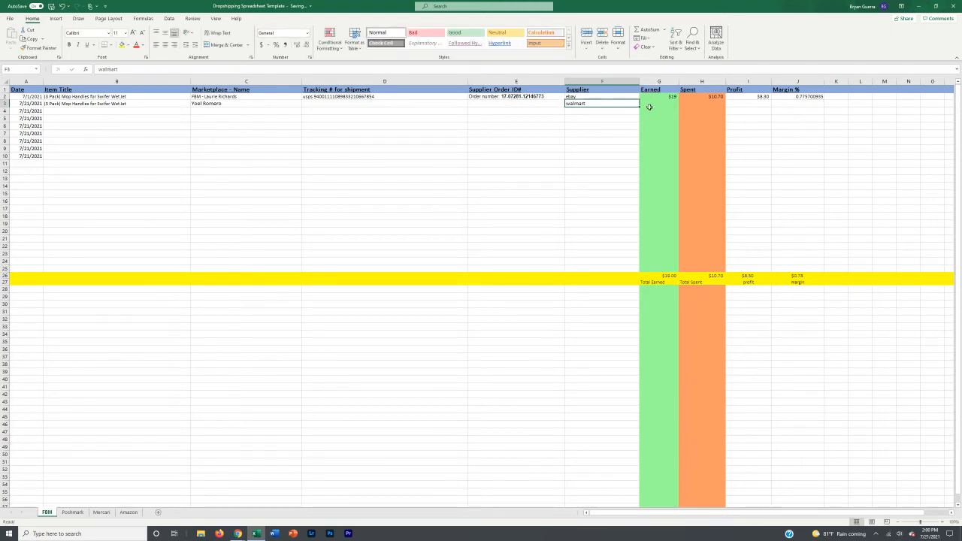
click(591, 118)
click(592, 105)
text(amazon)
click(651, 103)
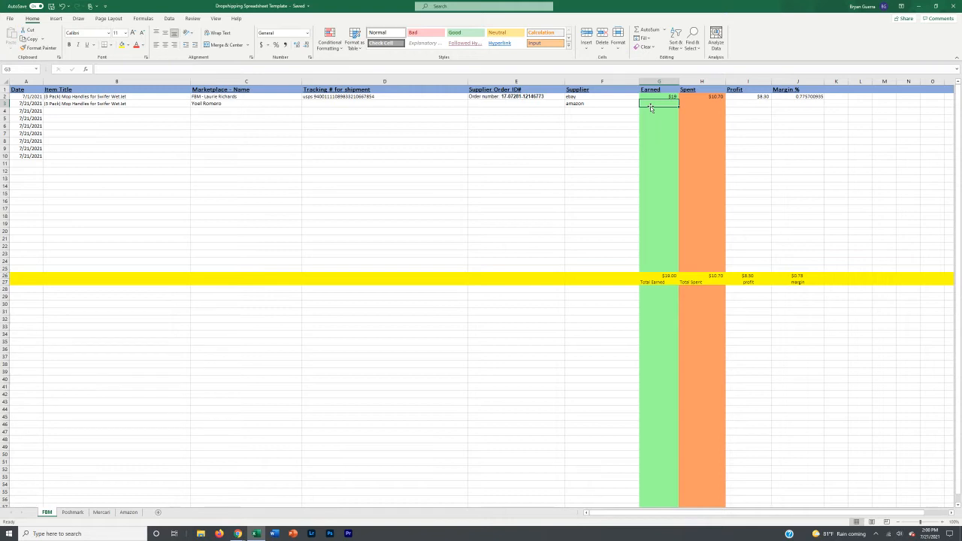
Step: Enter $43.85 as the second order's Earned amount in G3
text($43)
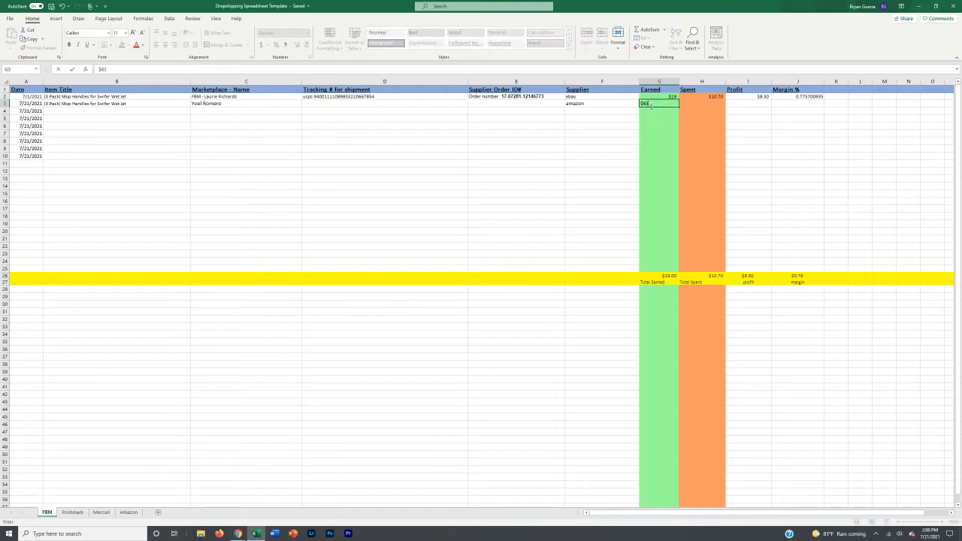
text(.)
text(85)
click(699, 104)
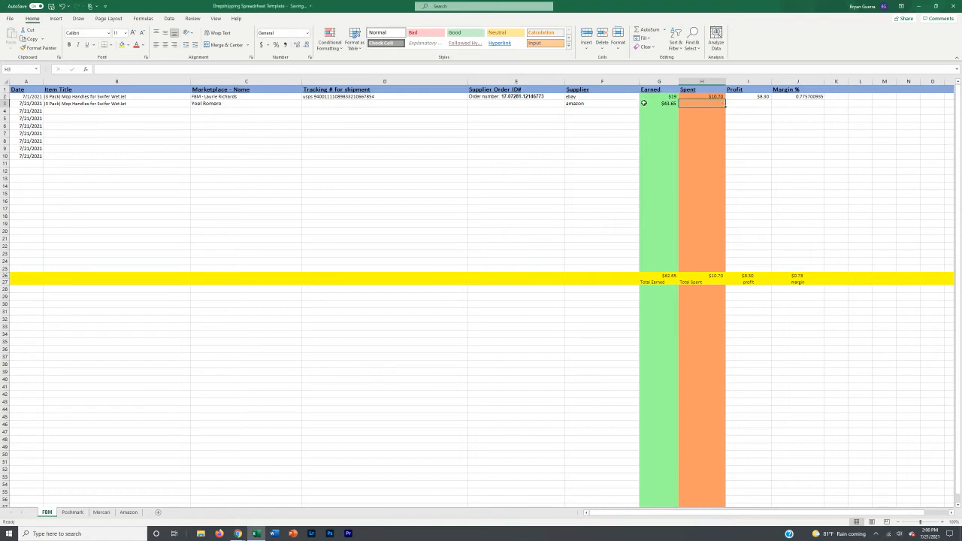
click(501, 105)
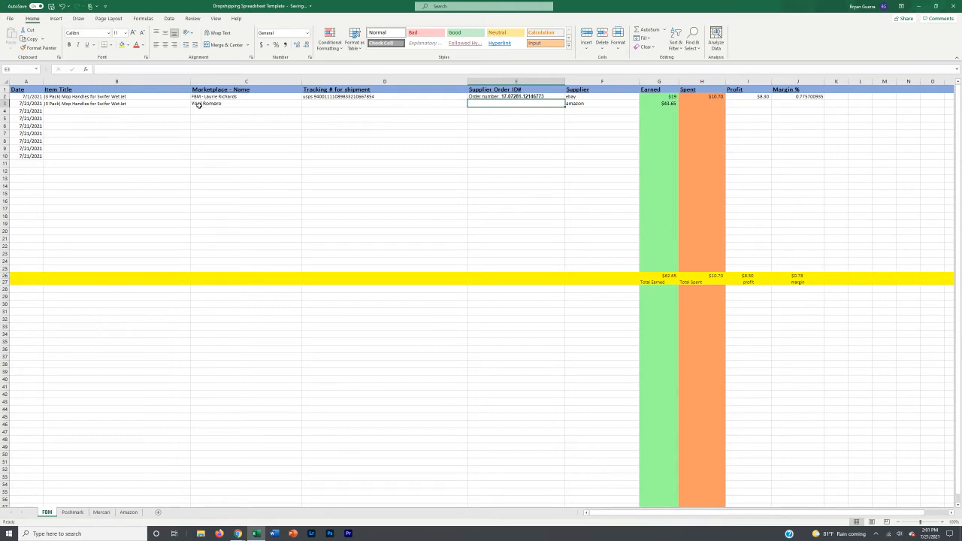
Step: Copy row 2's supplier order number into E3
click(200, 104)
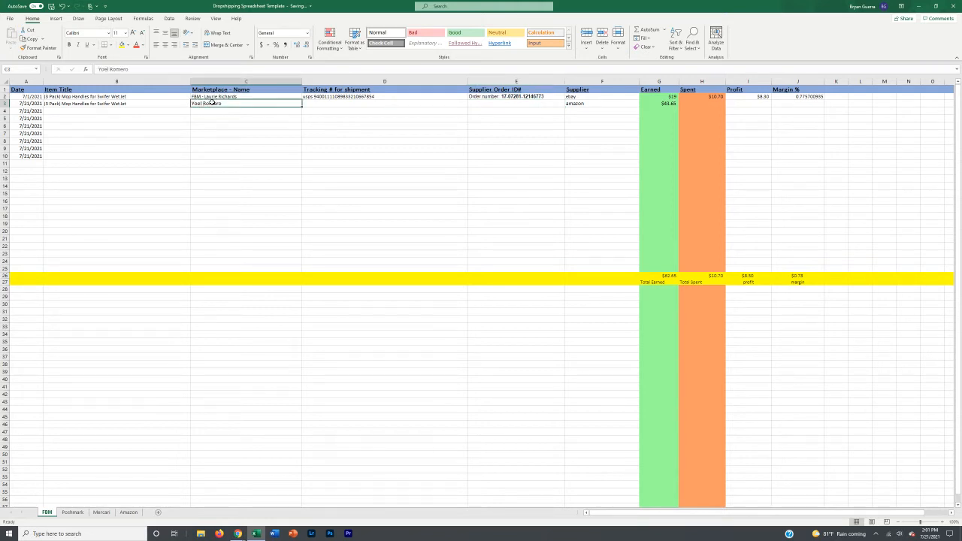
click(484, 104)
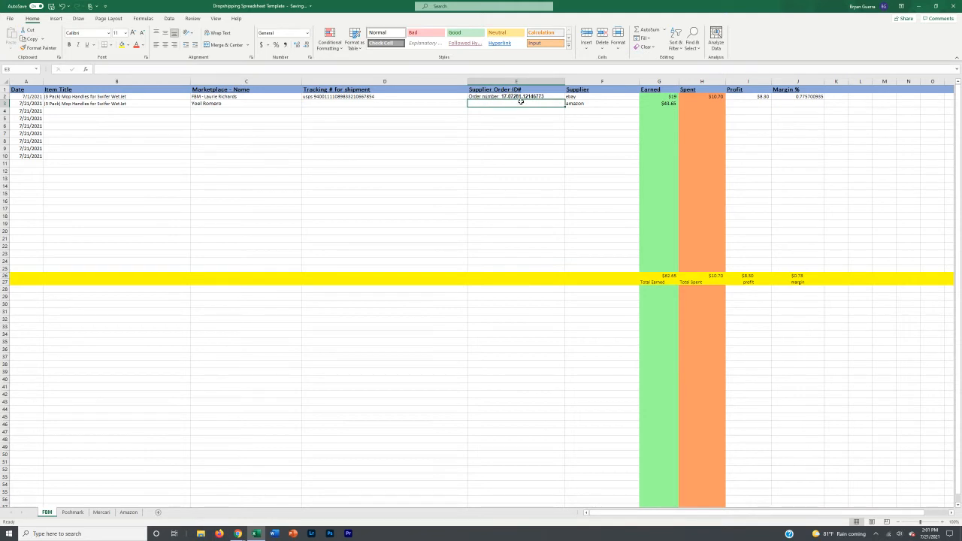
click(519, 97)
key(ctrl+c)
click(509, 104)
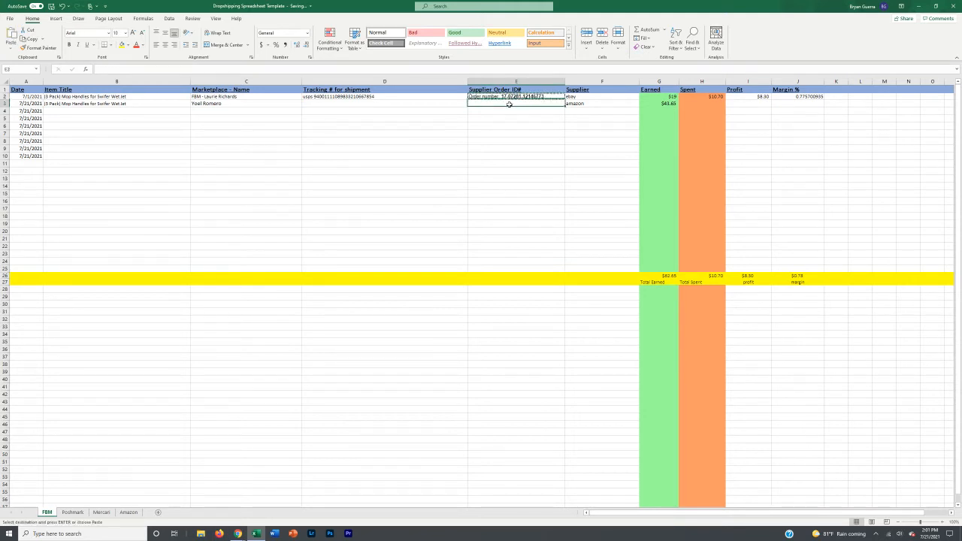
key(ctrl+v)
double_click(503, 103)
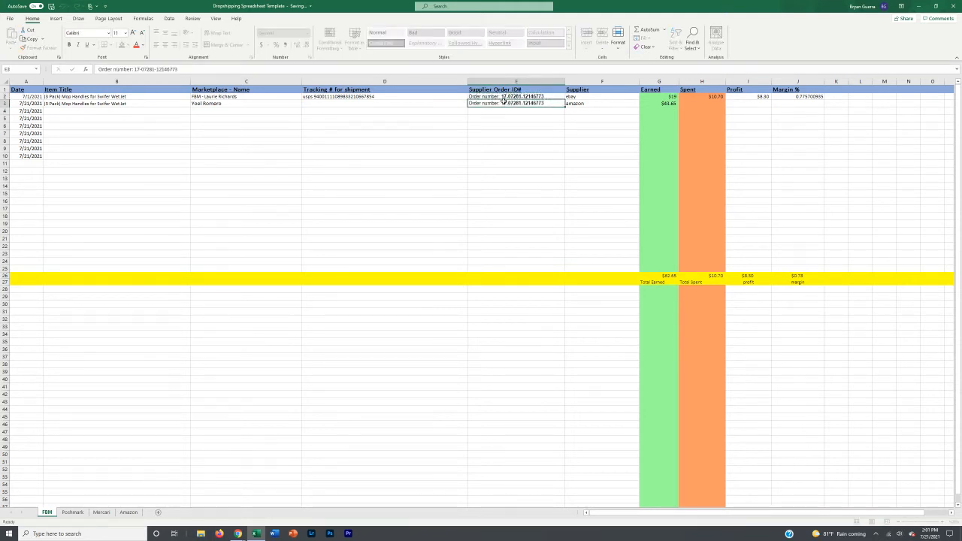
key(Escape)
Step: Enter 33.20 as the second order's Spent amount in H3
click(715, 104)
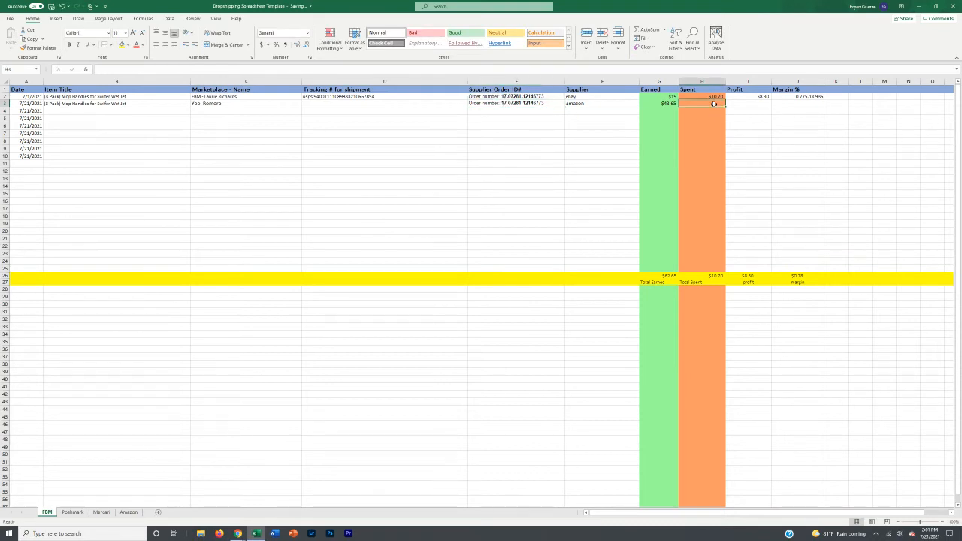
text($4)
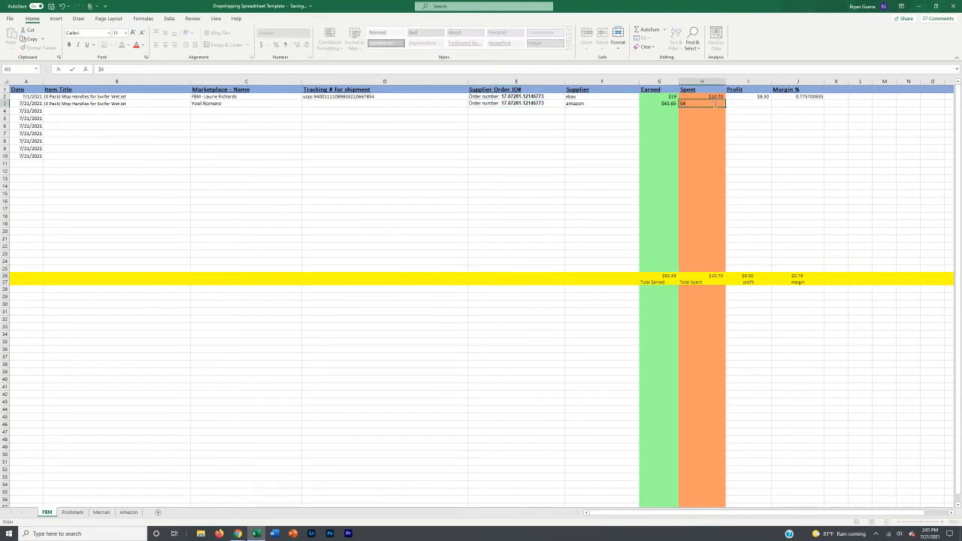
key(BackSpace)
key(BackSpace)
text(33.20)
key(Return)
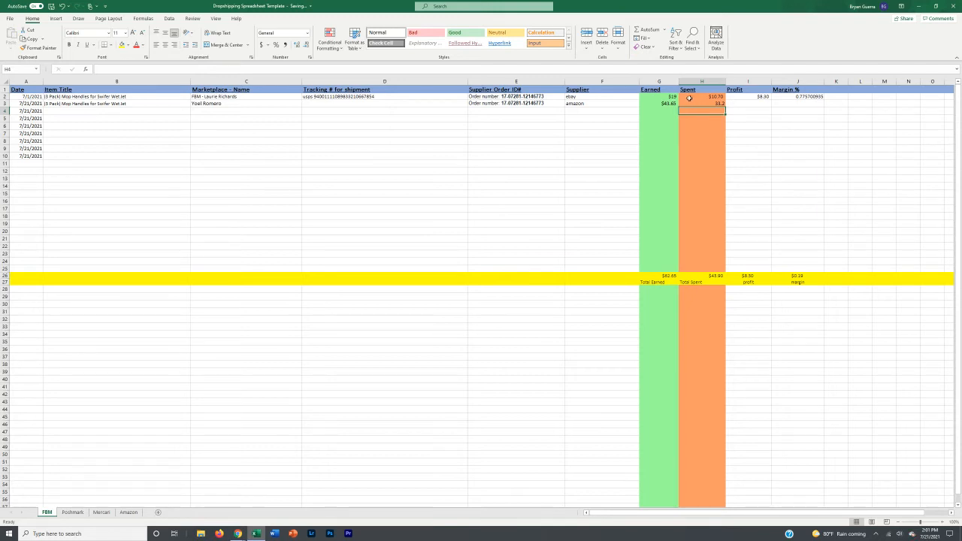
click(738, 103)
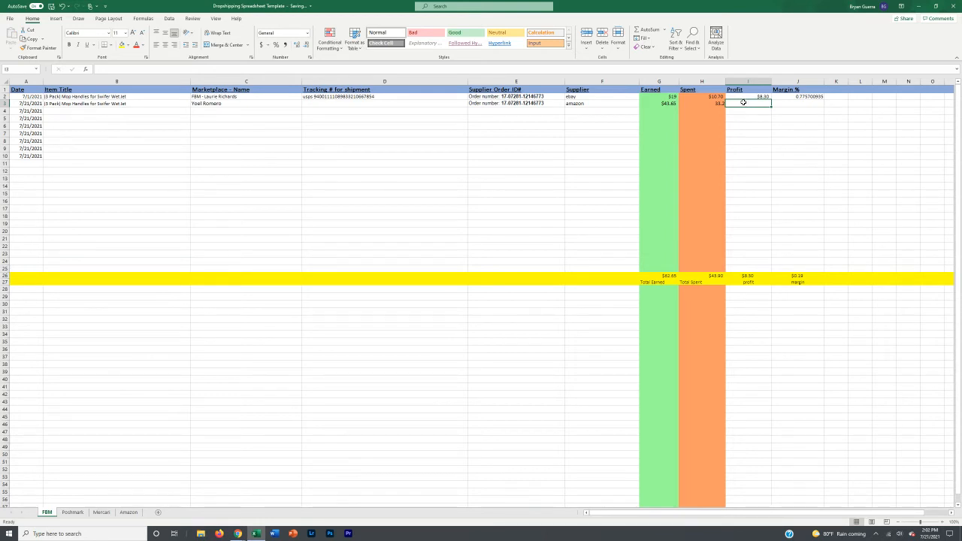
Step: Enter =G3-H3 in I3 so the second order's profit shows $10.45
text(=)
click(669, 104)
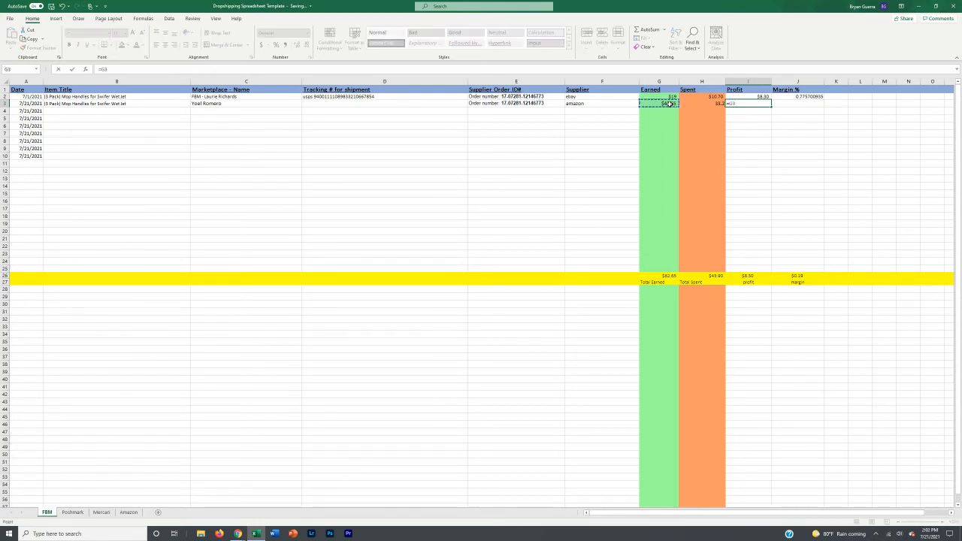
text(-)
click(707, 103)
key(Return)
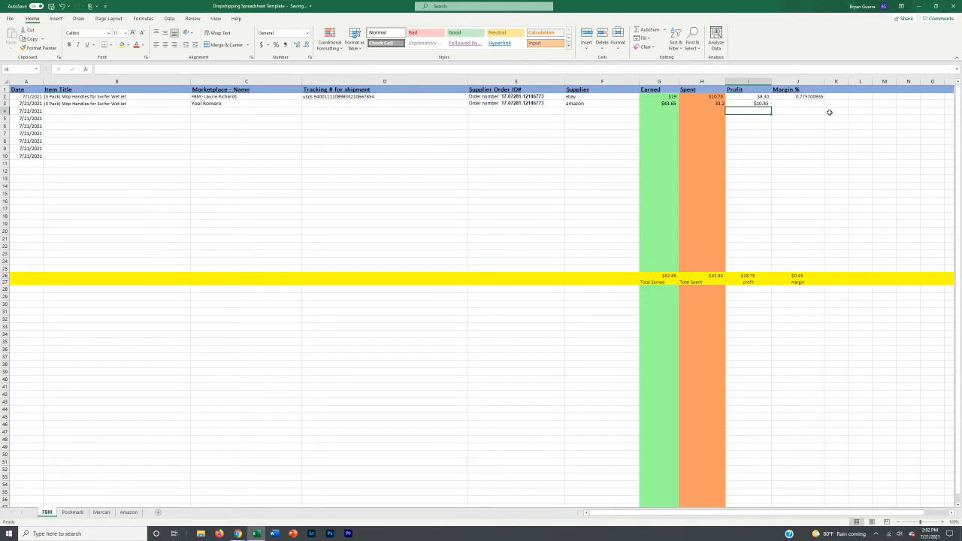
click(801, 104)
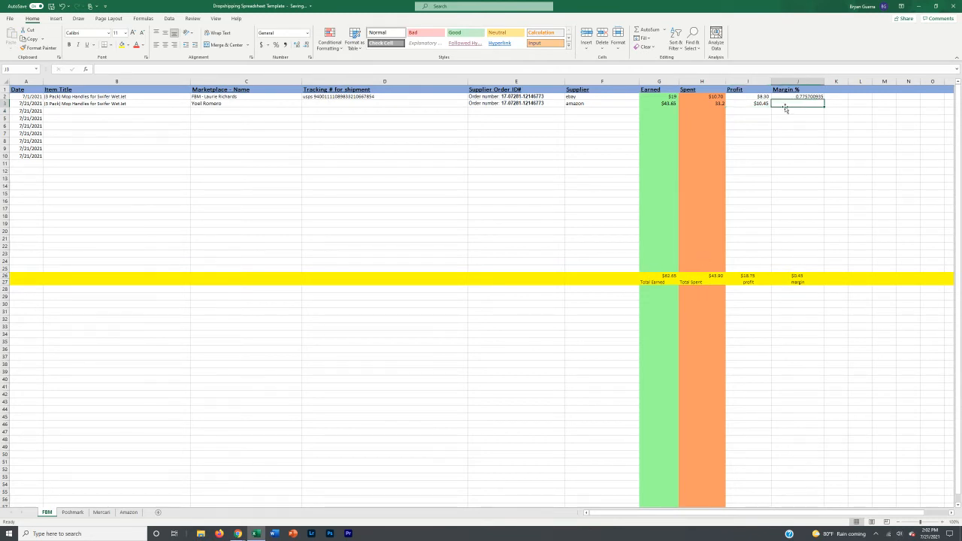
Step: Enter =I3/H3 in J3 so the second order's margin shows 0.31
text(=)
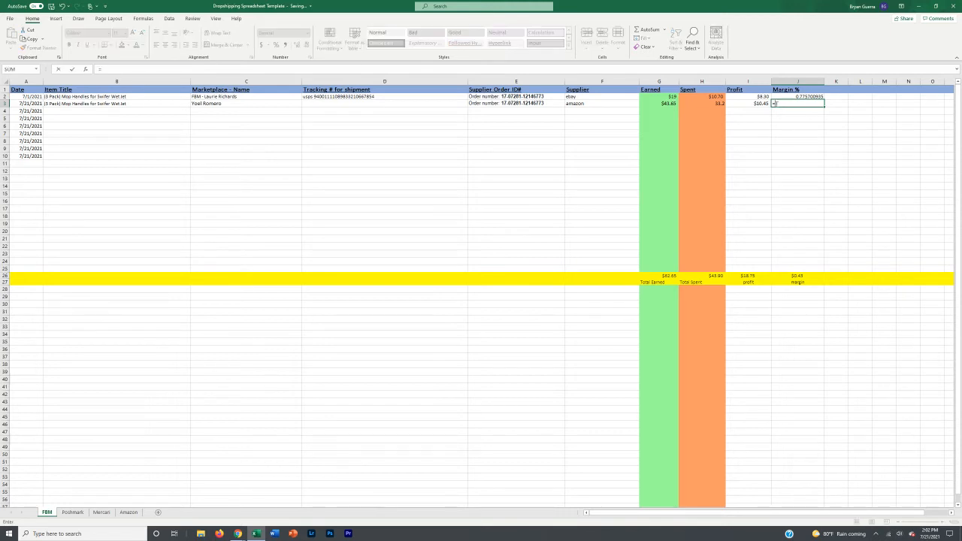
click(755, 103)
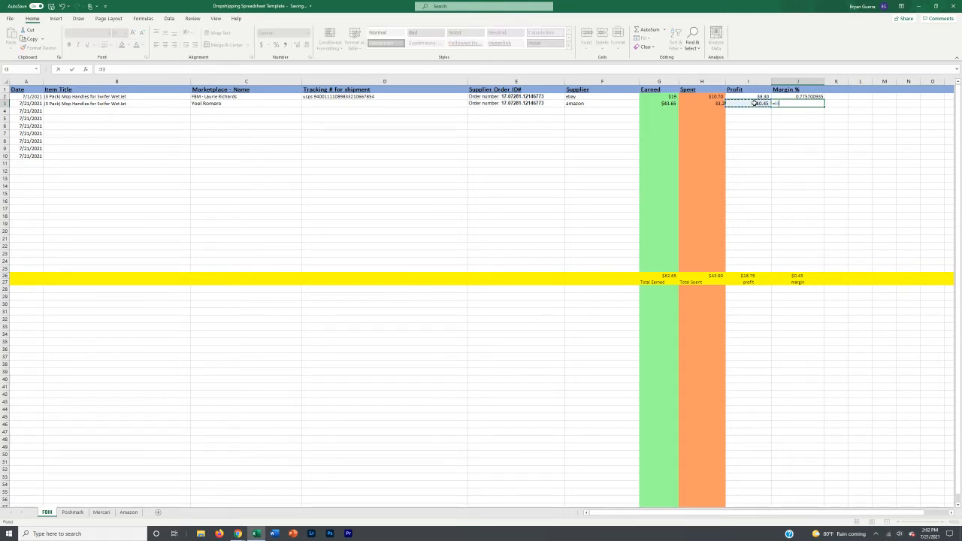
text(/)
click(711, 104)
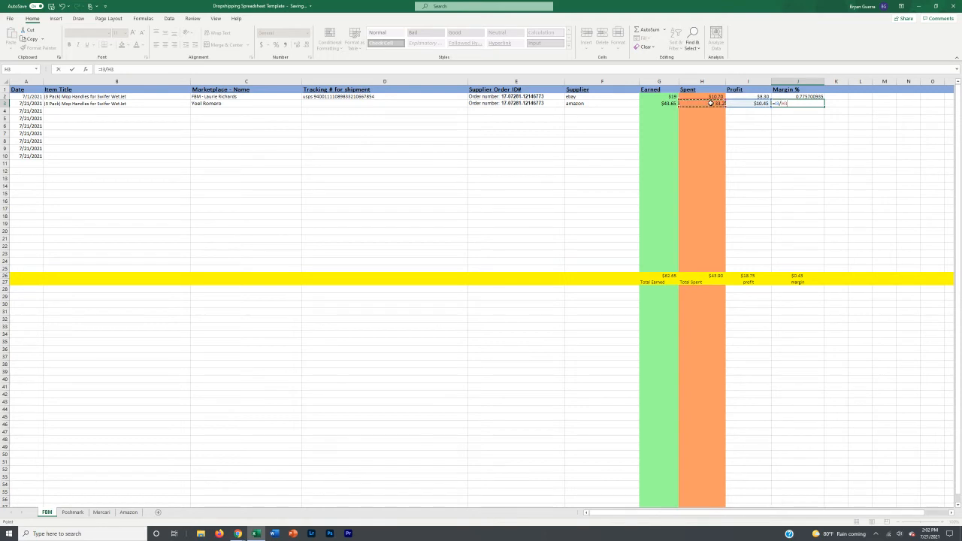
key(Return)
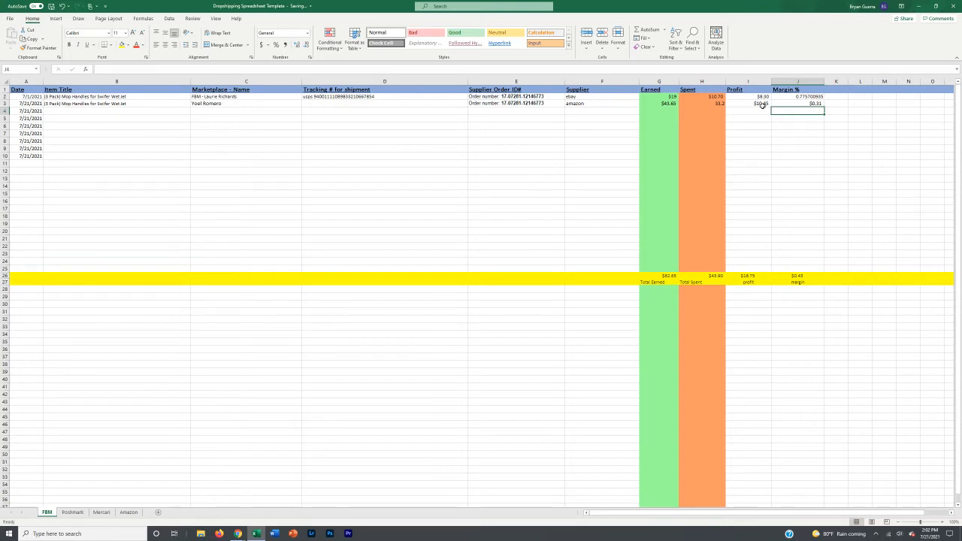
click(444, 102)
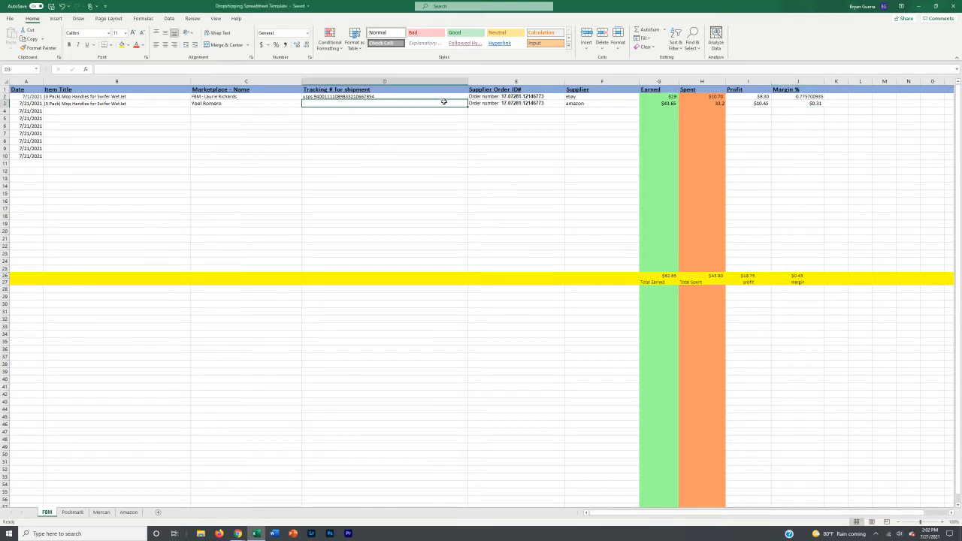
Step: Type random filler titles into Item Title cells B4 through B10
click(80, 110)
text(fgsdfgsdfg)
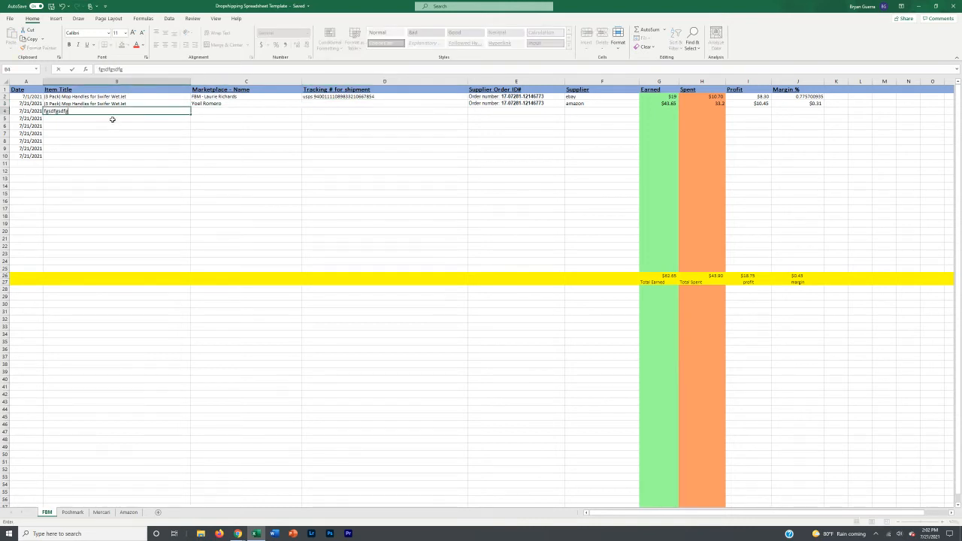
key(Return)
text(dfgsdfg)
key(Return)
text(gdfgcf)
key(Return)
text(sdfgsfdg)
key(Return)
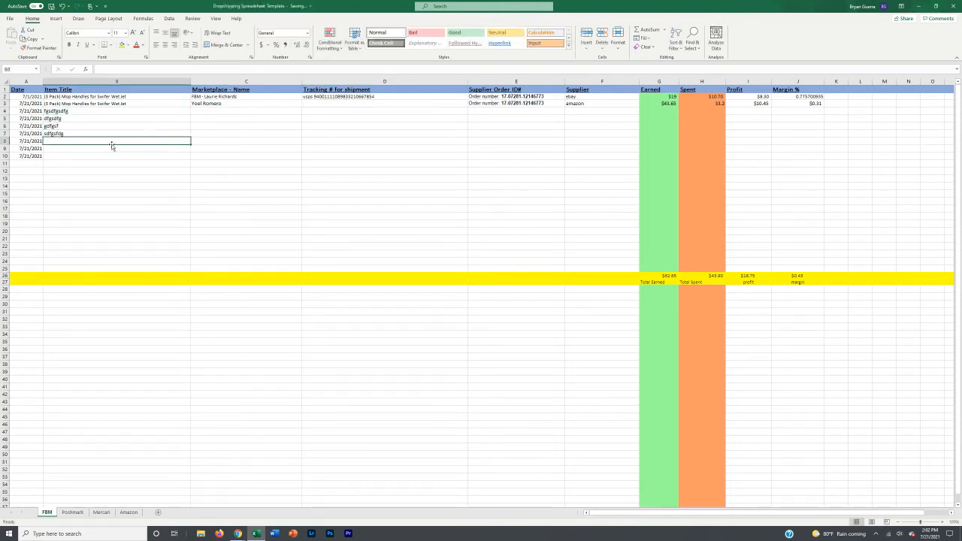
text(sdfgfd)
key(Return)
key(Return)
text(gsdfg)
click(135, 148)
text(sdfgf)
click(369, 141)
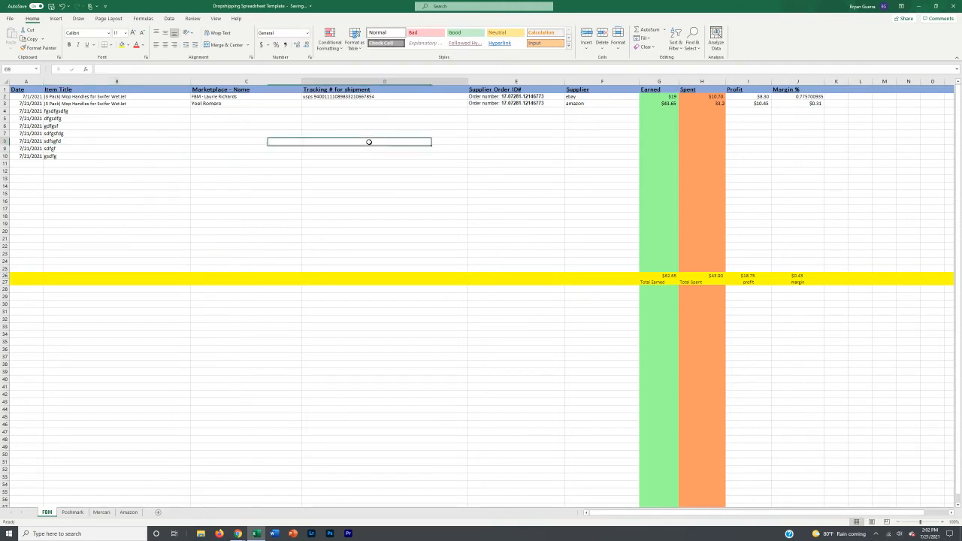
Step: Paste D2's USPS tracking number into D3, then select the whole of row 3
click(365, 98)
key(ctrl+c)
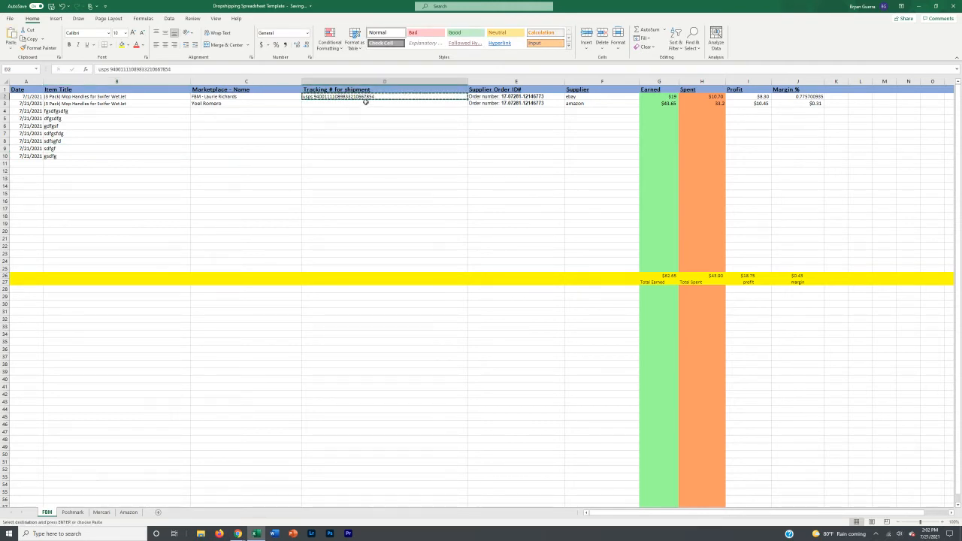
key(Down)
key(Down)
key(Down)
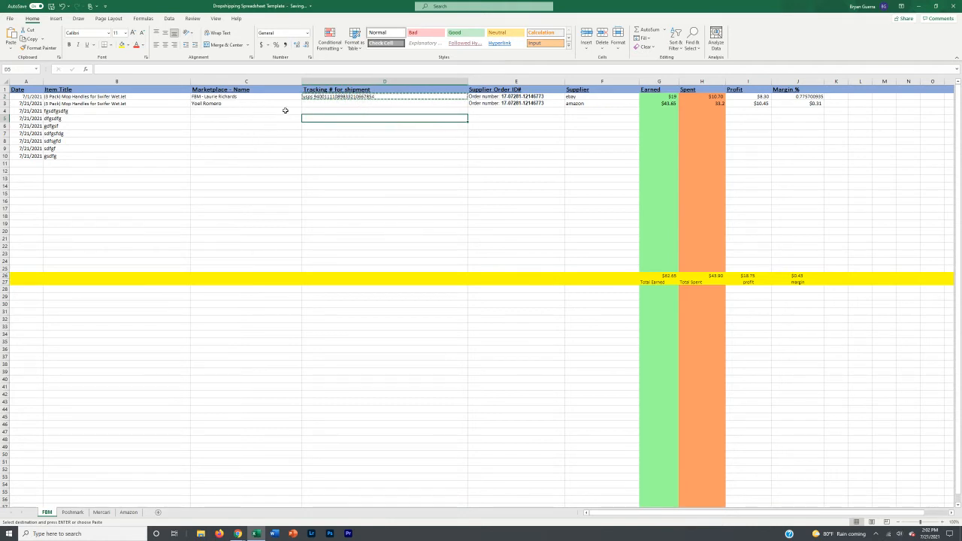
click(318, 103)
key(ctrl+v)
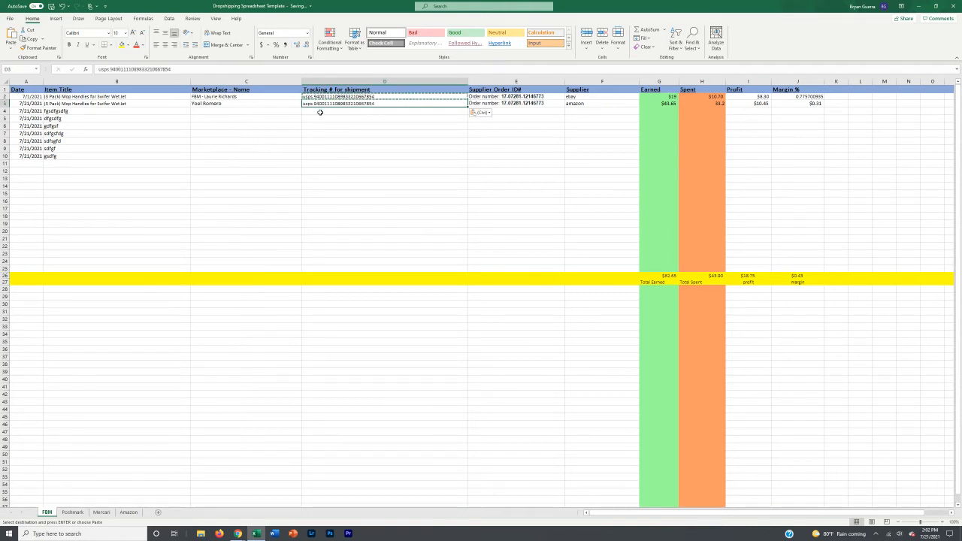
key(Escape)
click(311, 117)
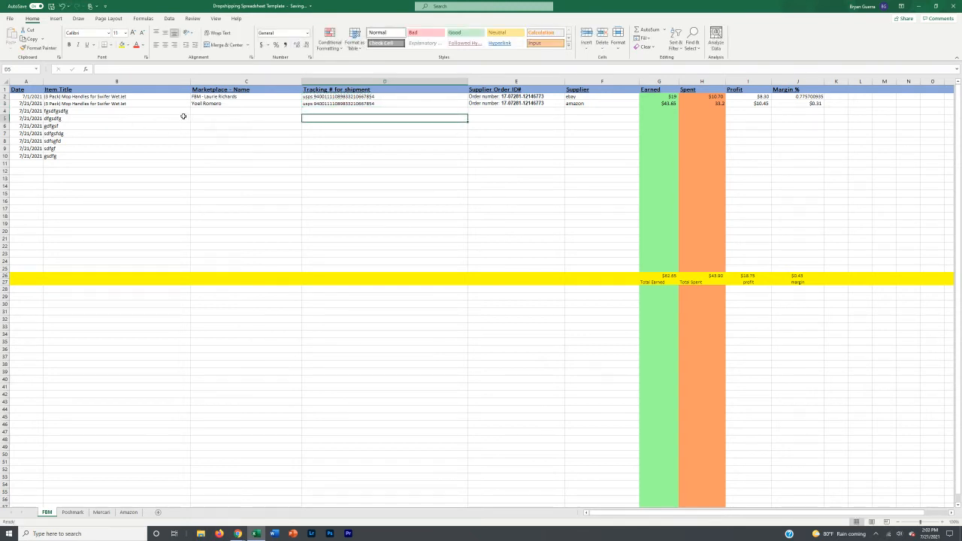
click(4, 103)
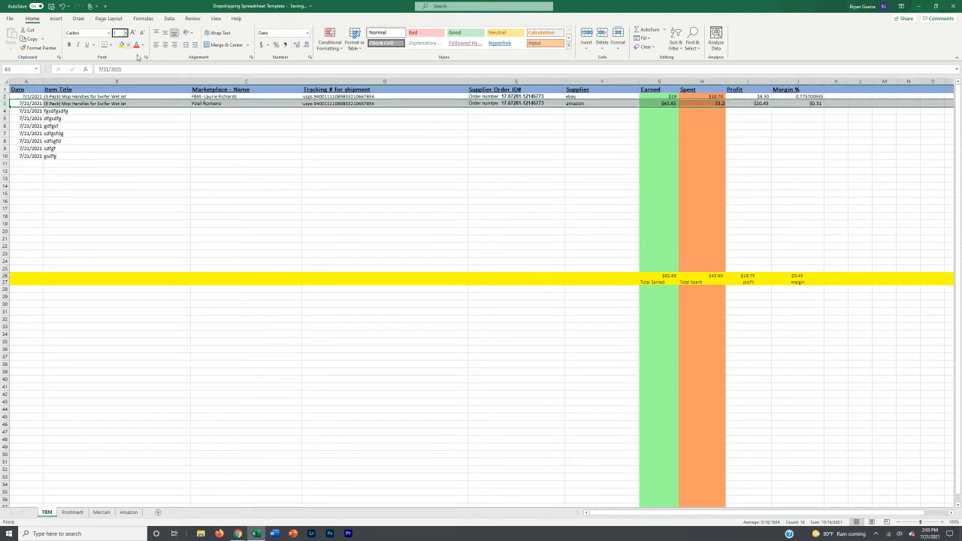
key(ctrl+minus)
click(218, 127)
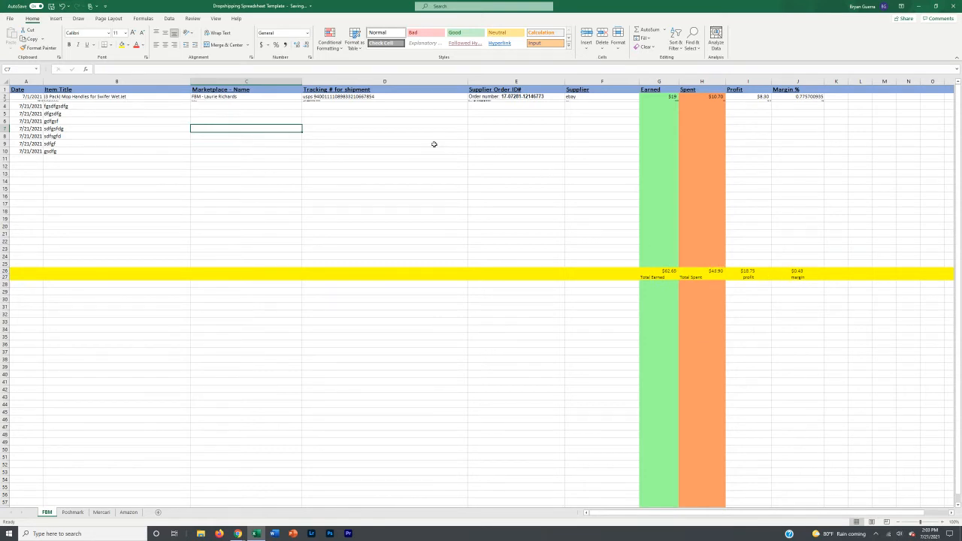
key(ctrl+z)
click(281, 103)
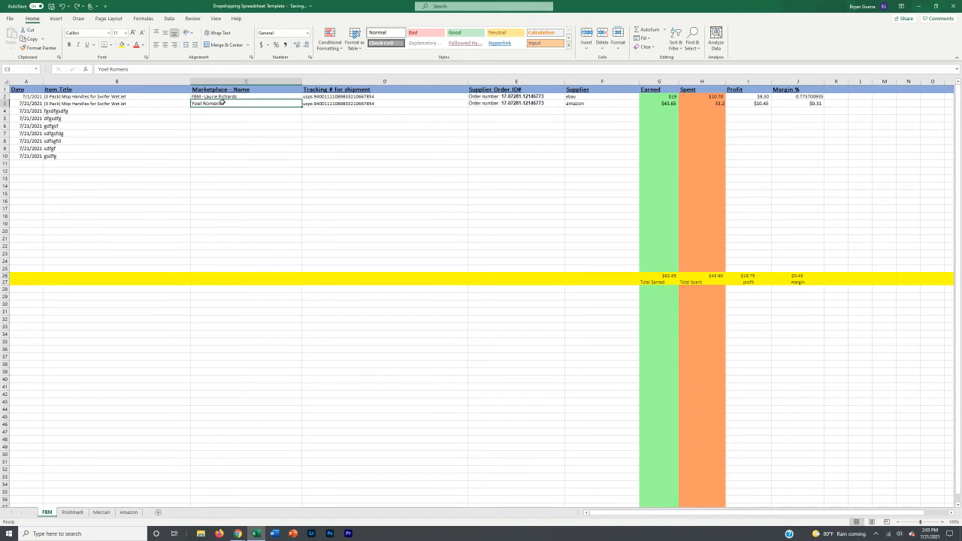
click(5, 103)
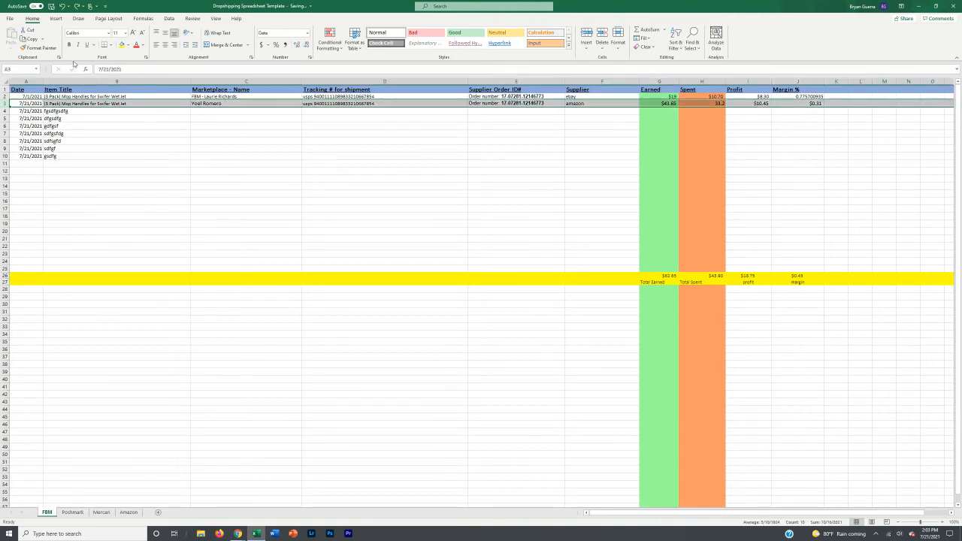
Step: Shrink the selected row's text to font size 1, collapsing the row
click(121, 34)
text(1)
key(Return)
Step: Search the sheet for 'yd' to find the hidden customer cell C3
click(216, 126)
key(ctrl+f)
text(yd)
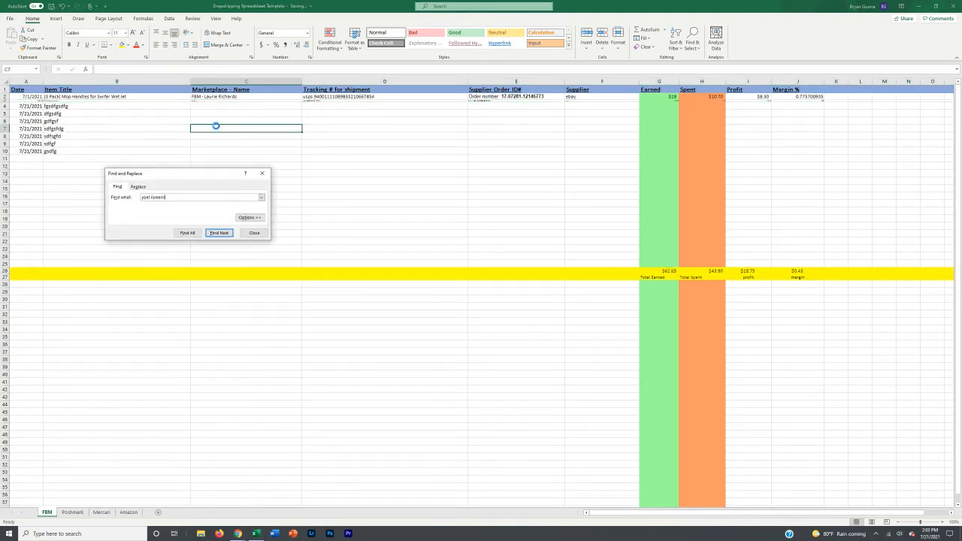
key(Return)
click(262, 173)
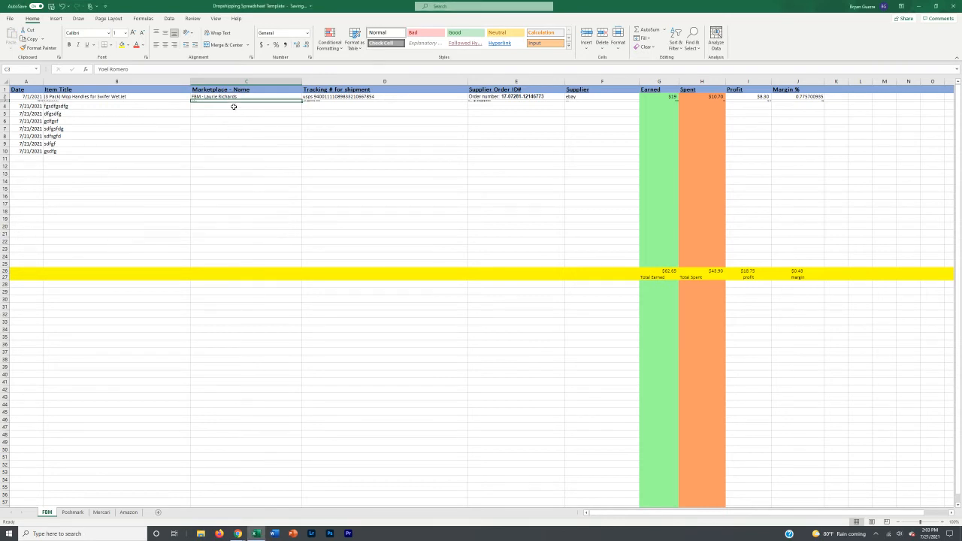
Step: Set the customer cell, then all of row 3, to 12-point text
click(114, 30)
text(12)
key(Return)
click(5, 105)
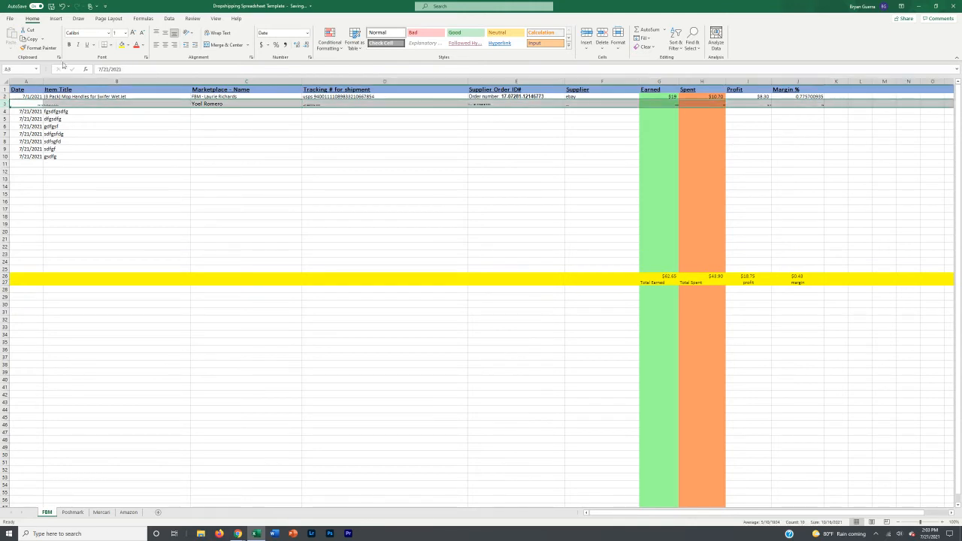
click(116, 32)
text(12)
key(Return)
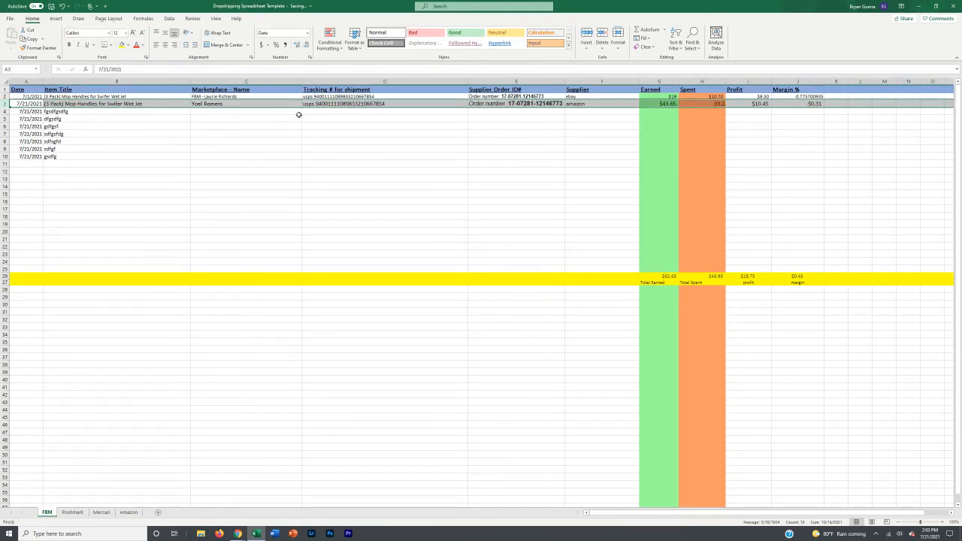
Step: Check row 3's tracking cell D3 and its supplier order number
click(326, 104)
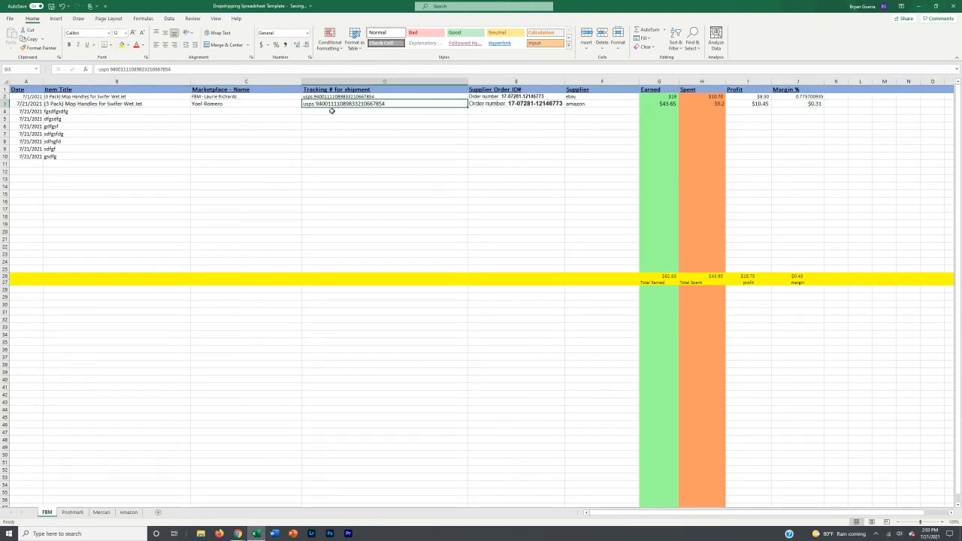
click(517, 104)
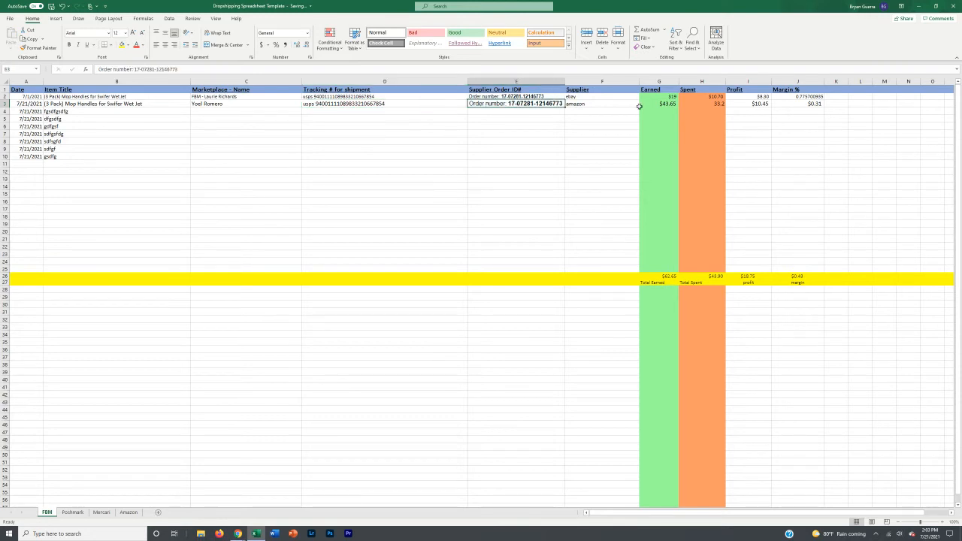
click(622, 109)
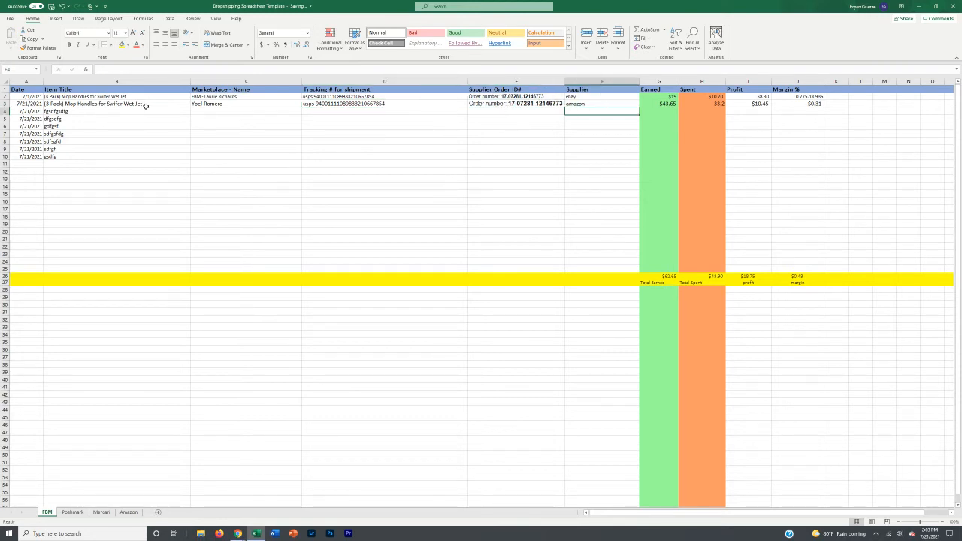
Step: Give the whole of row 3 font size 1 so the second order shrinks away
click(5, 103)
click(117, 33)
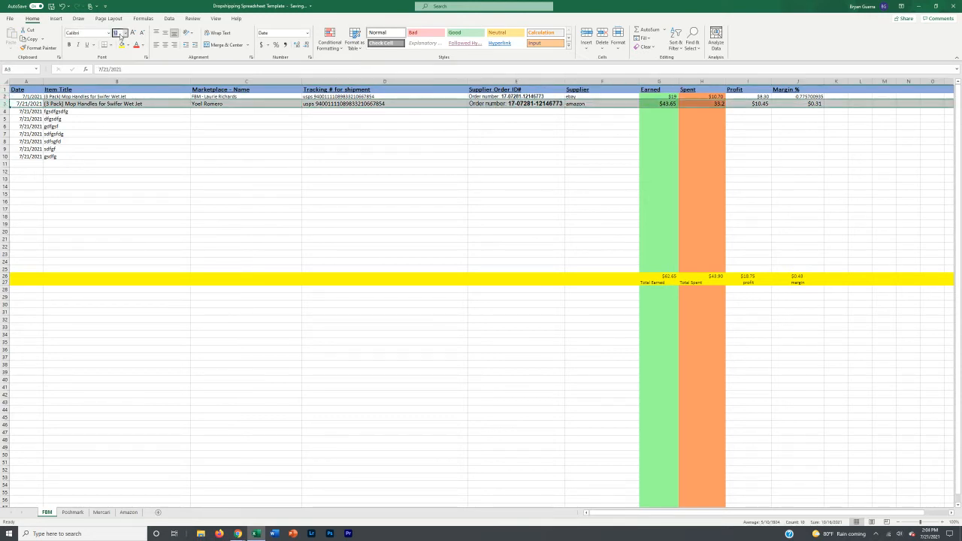
text(1)
key(Return)
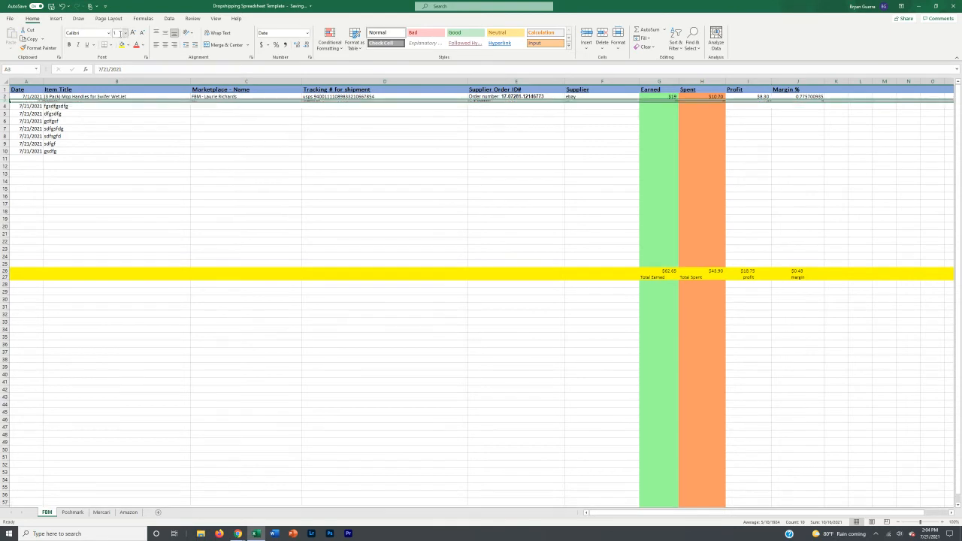
click(252, 159)
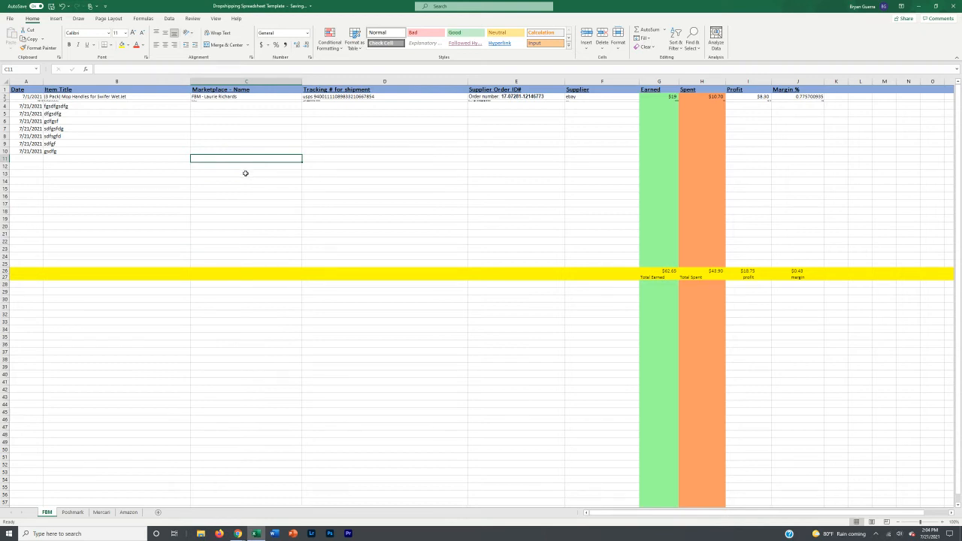
Step: Look over row 4's empty Marketplace and tracking cells, then go to the Poshmark sheet
click(229, 106)
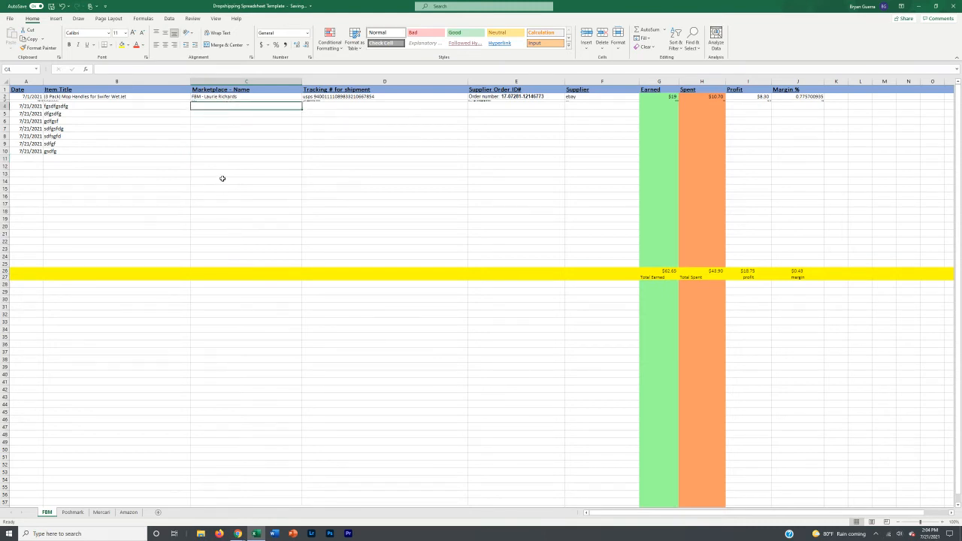
click(349, 107)
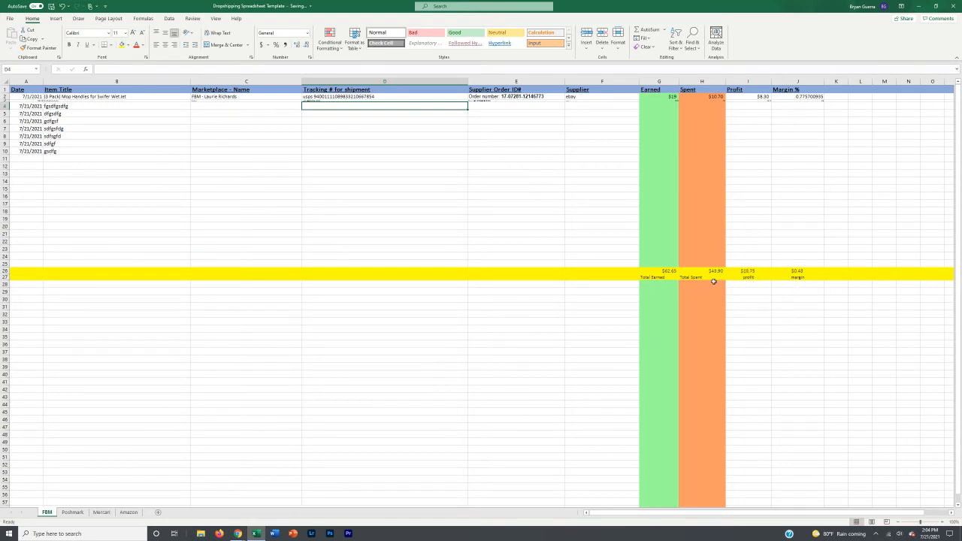
click(71, 512)
Step: Inspect the Poshmark tracking note in D2 and the marketplace entry in C2 without editing them
click(231, 114)
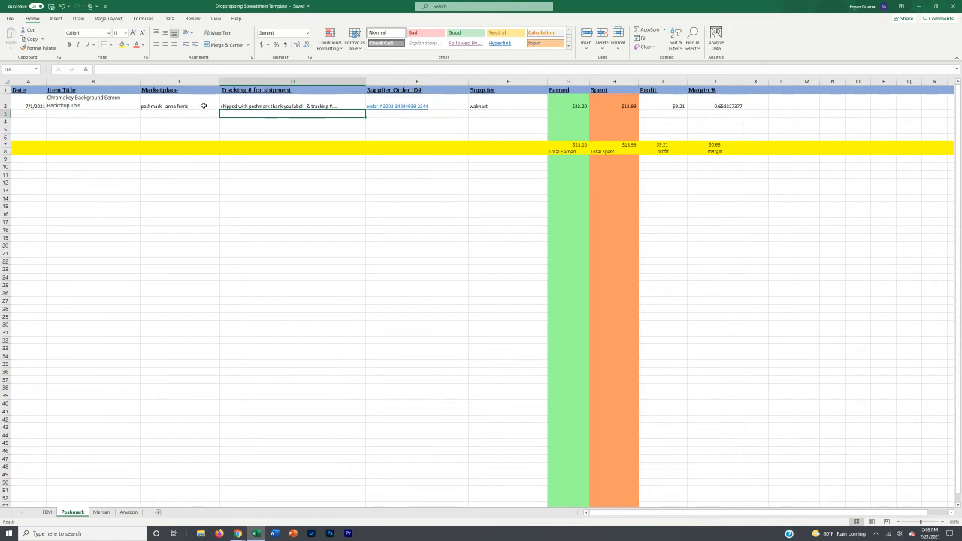
click(235, 102)
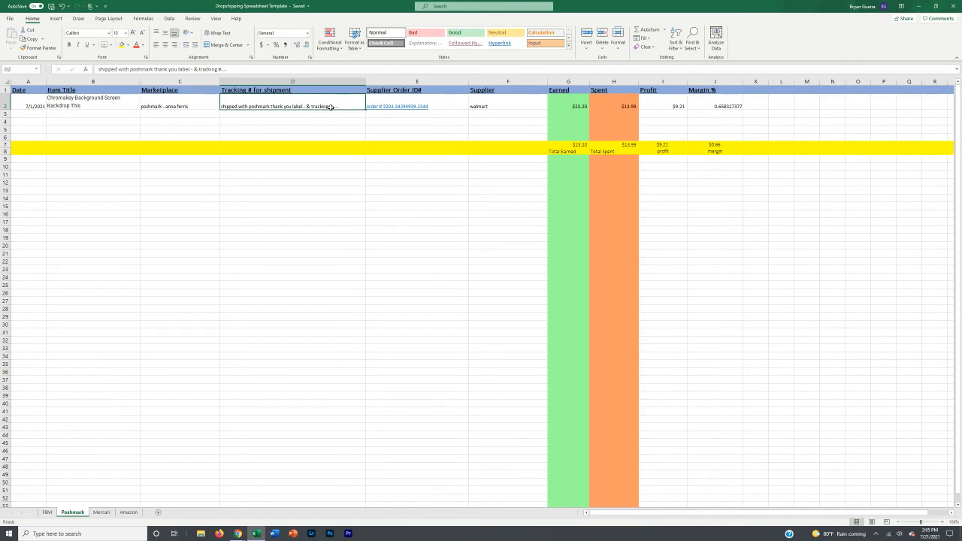
double_click(303, 106)
drag(303, 106, 220, 106)
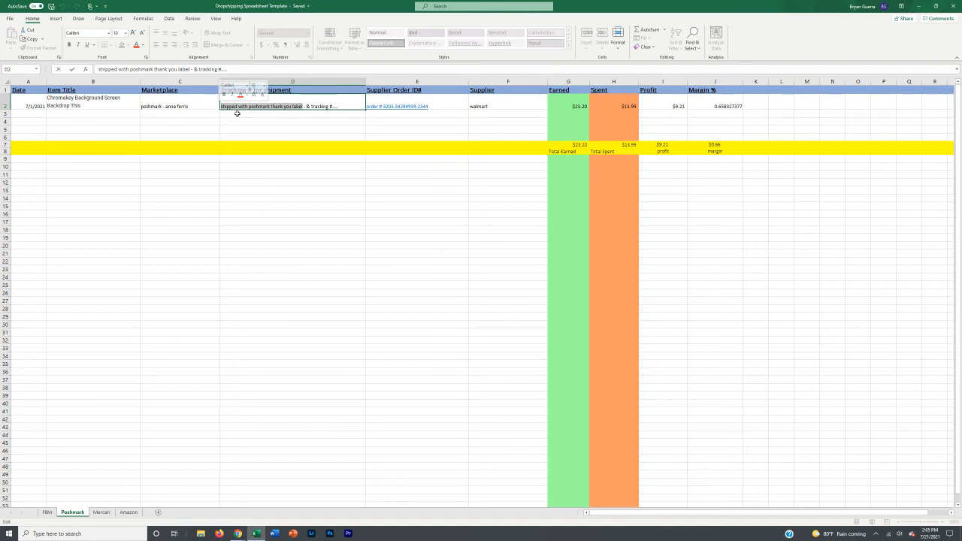
click(237, 113)
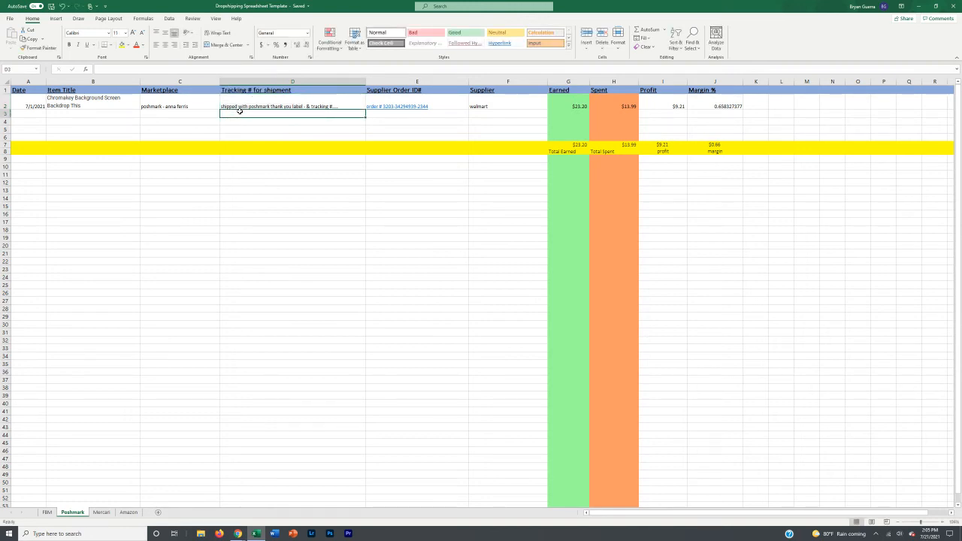
click(197, 106)
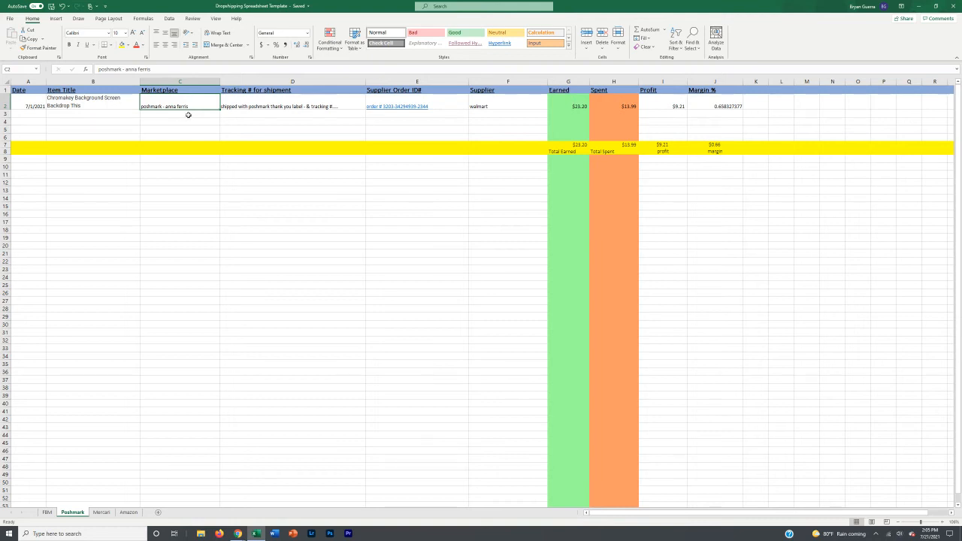
click(311, 104)
double_click(339, 106)
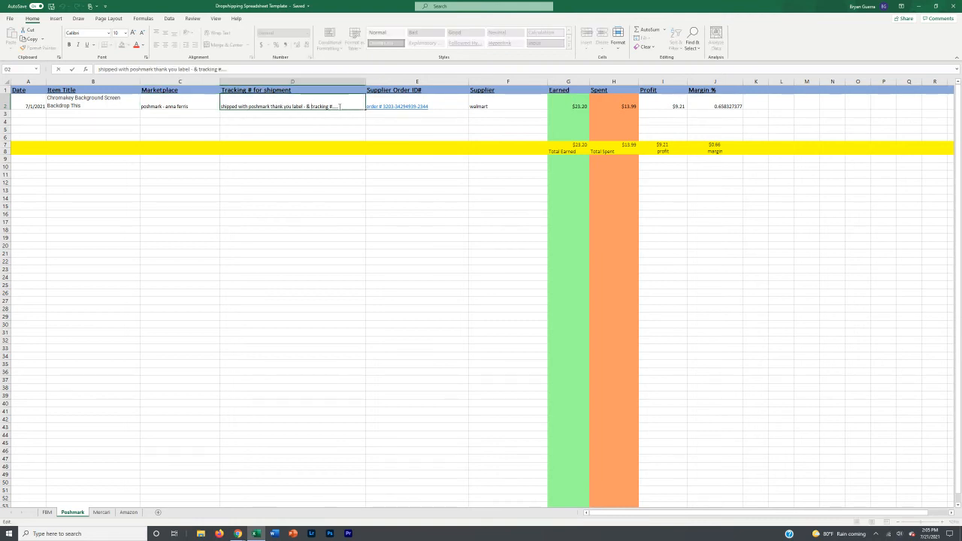
key(Escape)
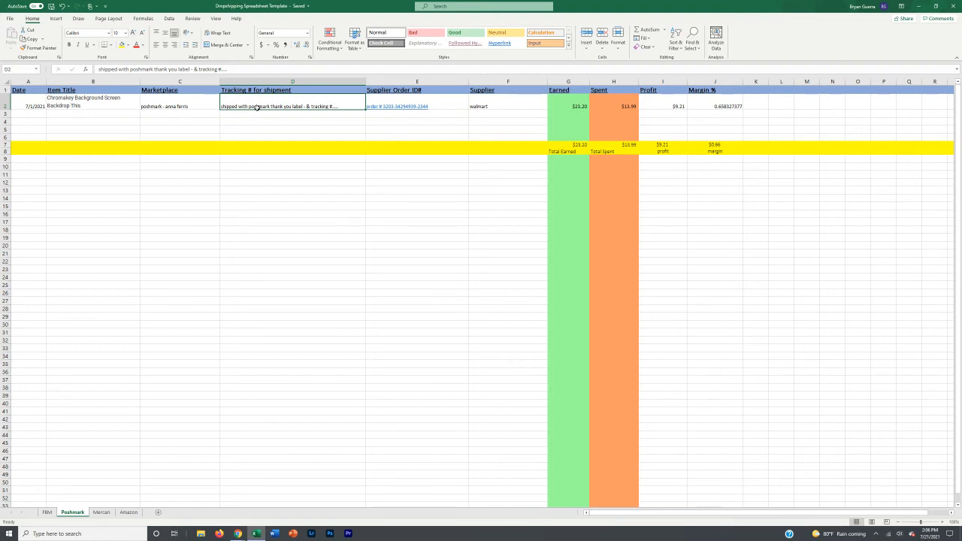
click(60, 99)
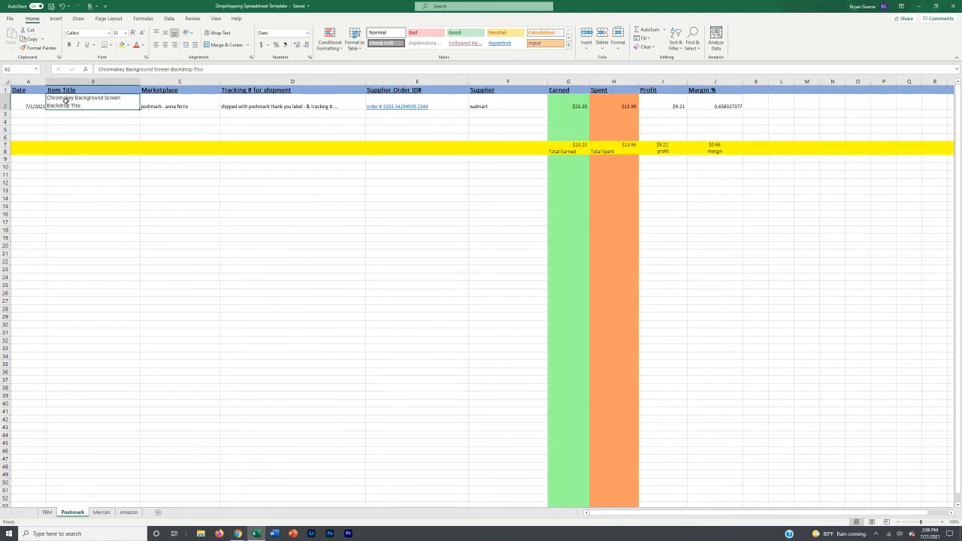
click(161, 101)
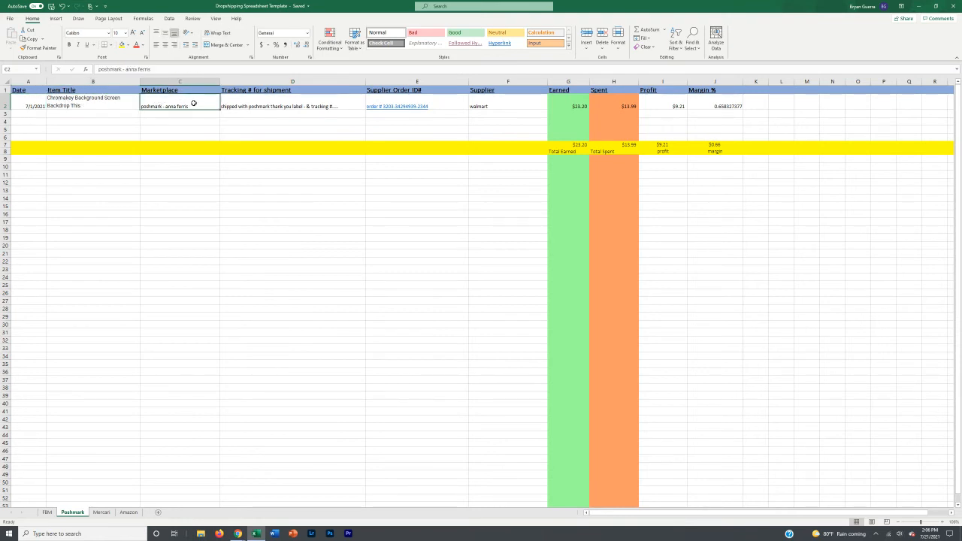
double_click(187, 89)
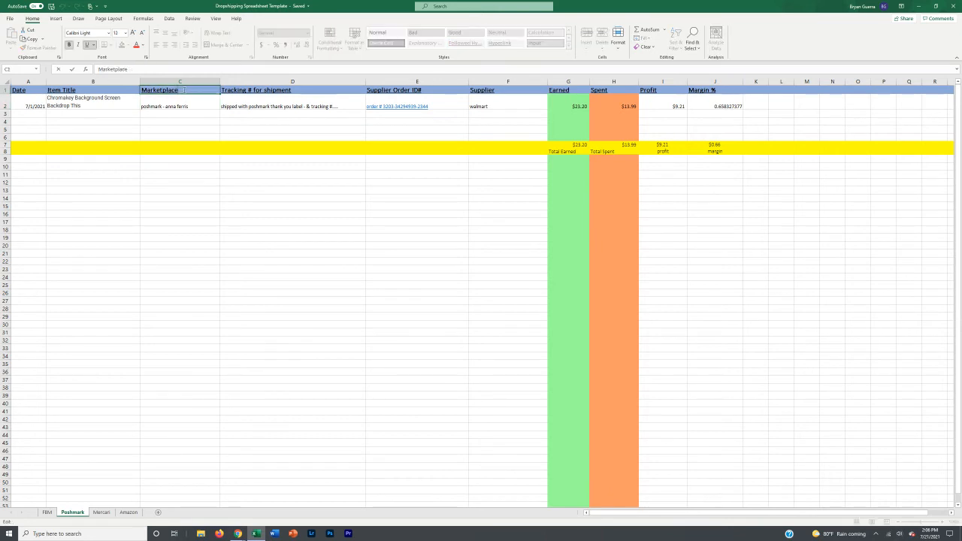
click(147, 103)
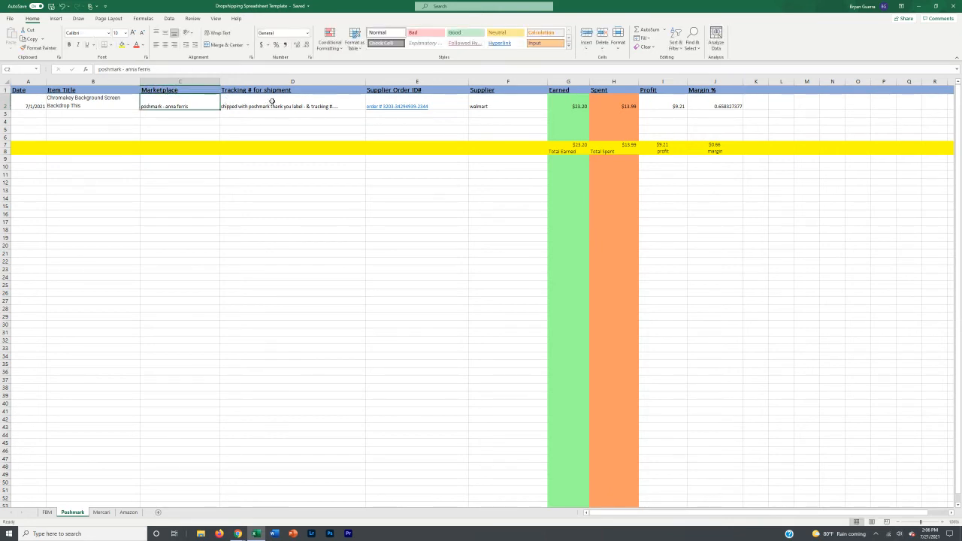
click(272, 101)
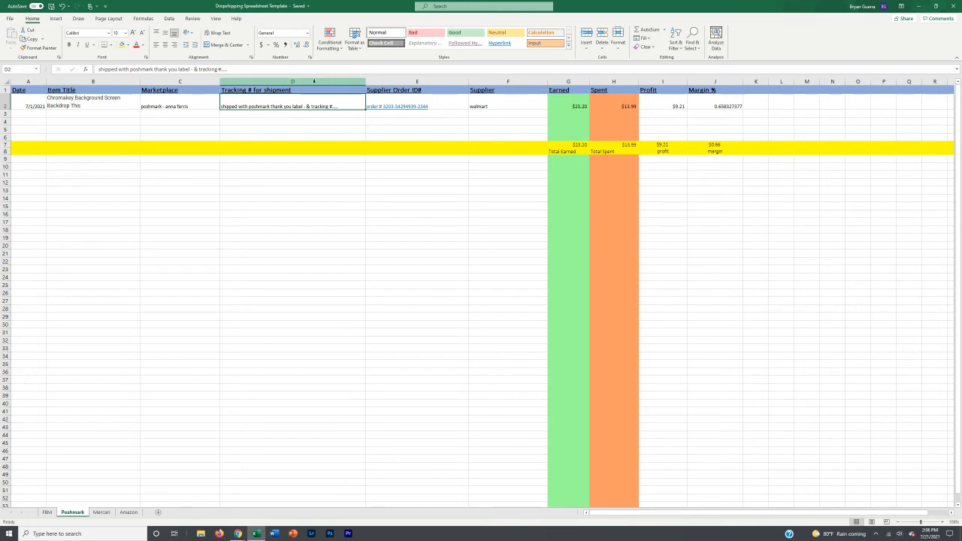
click(315, 112)
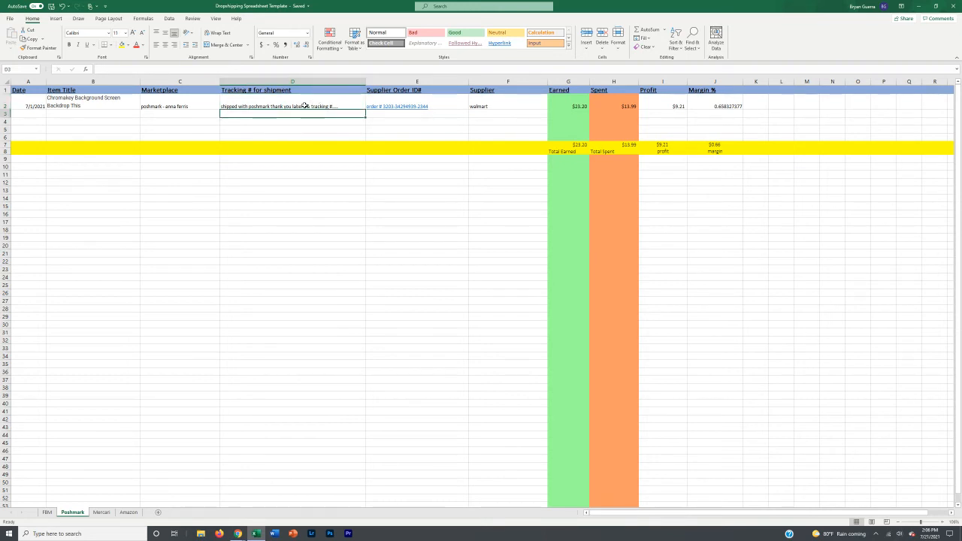
double_click(305, 106)
text(-)
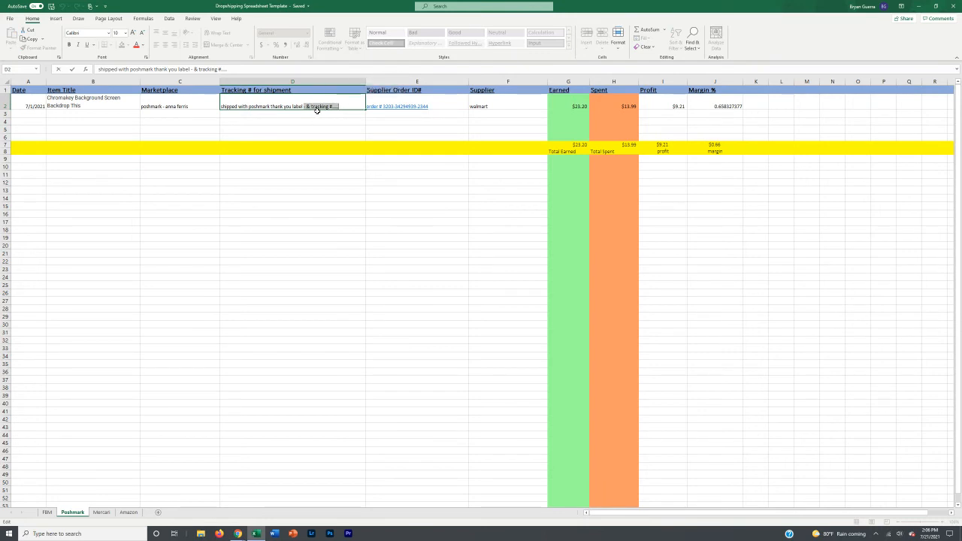
click(319, 114)
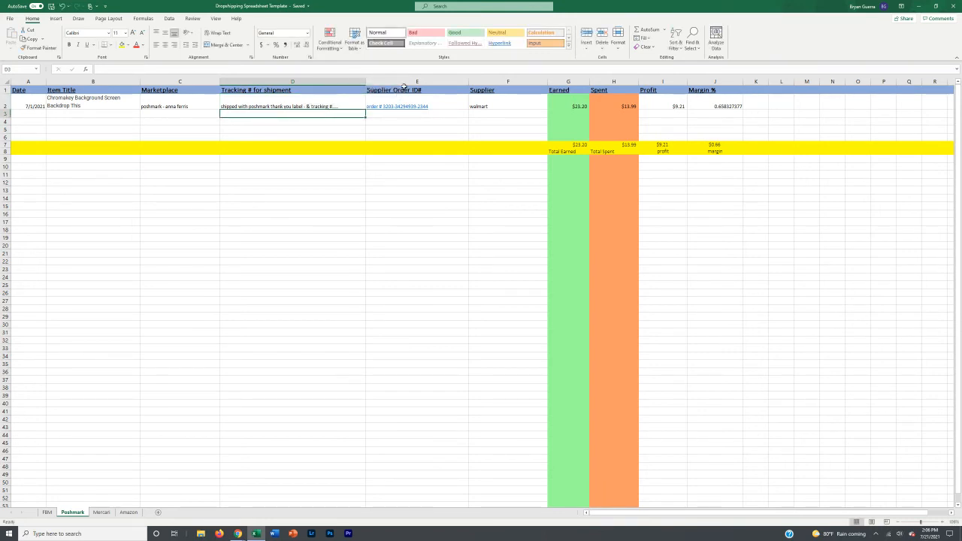
click(440, 101)
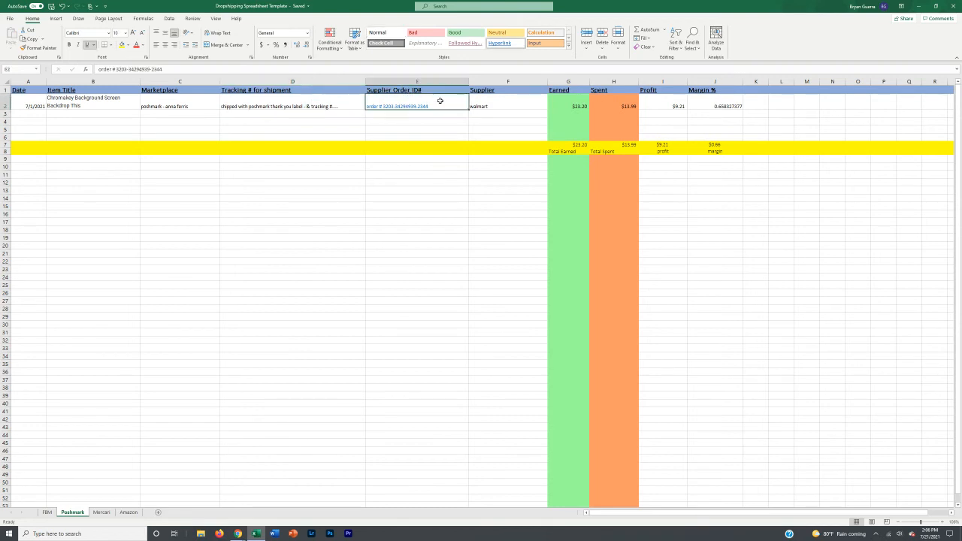
click(498, 100)
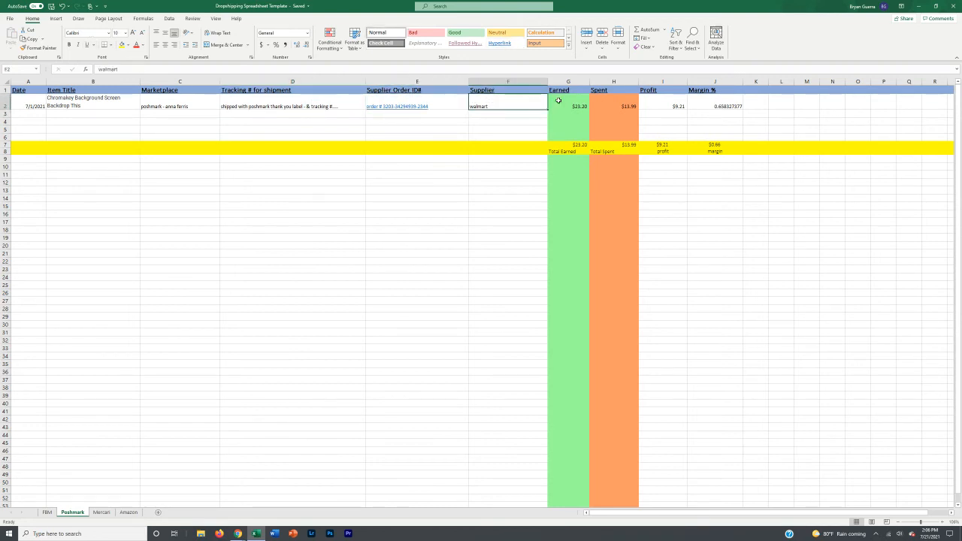
click(667, 102)
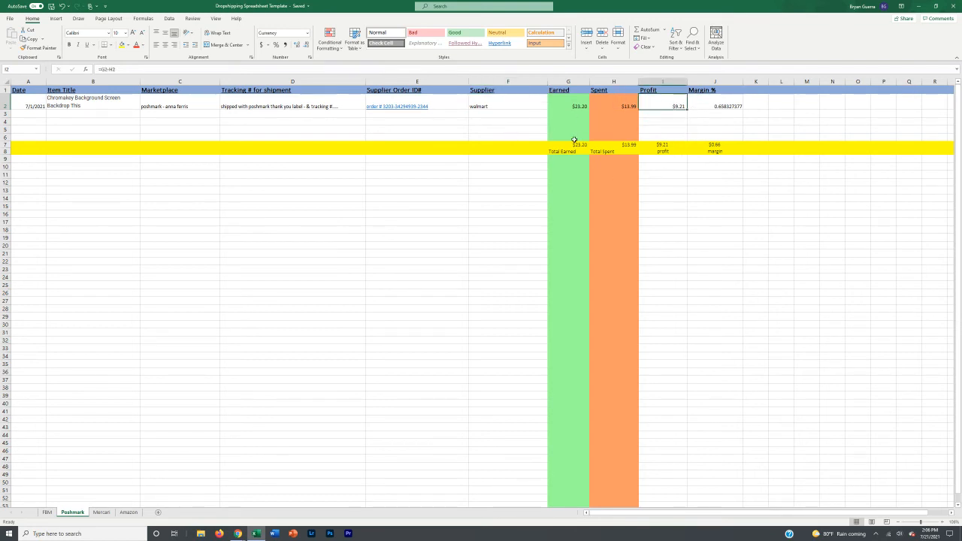
click(690, 122)
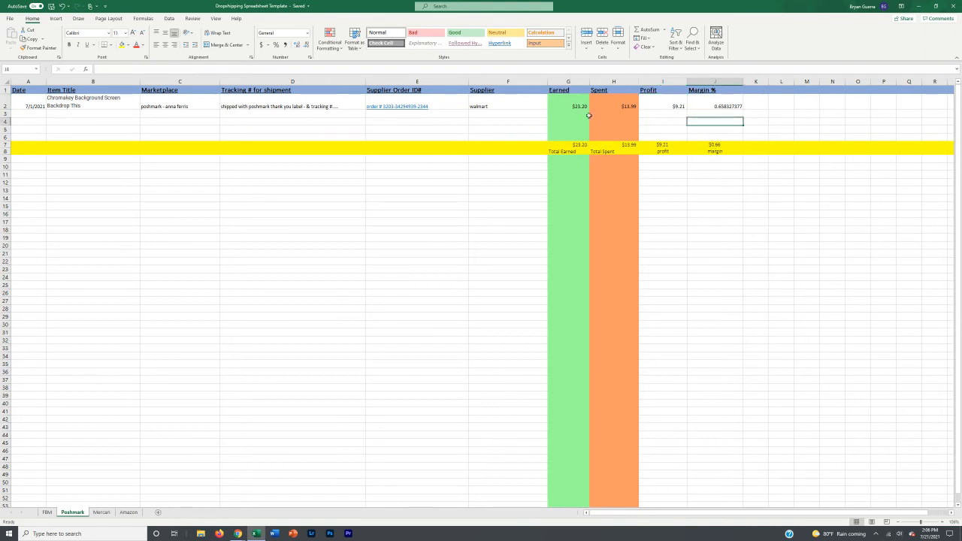
click(29, 114)
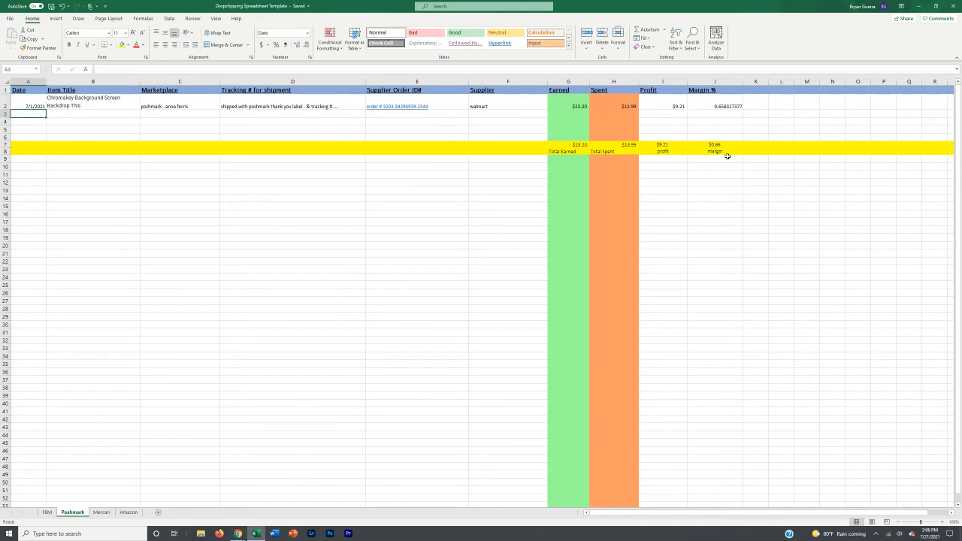
click(5, 121)
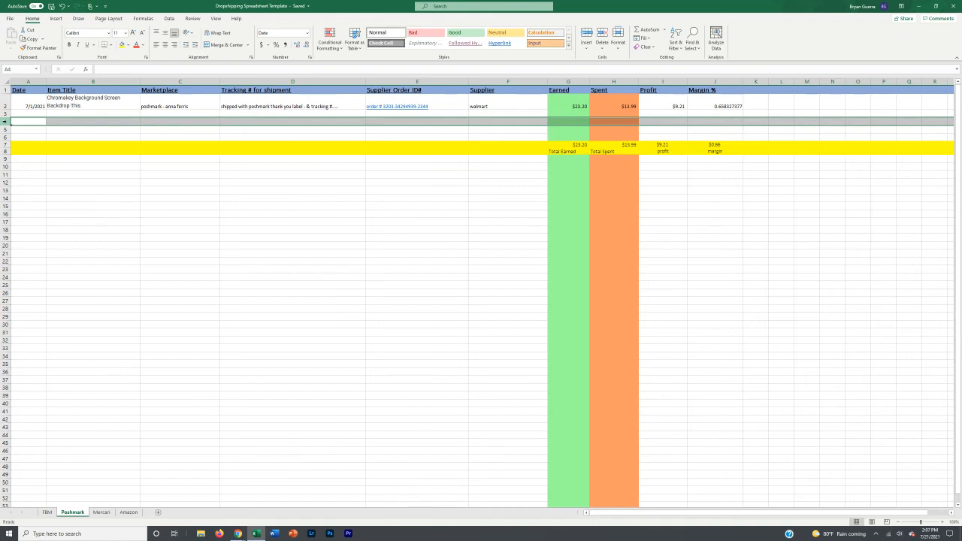
Step: Insert two batches of blank order rows above the Poshmark totals row
key(ctrl+shift+equal)
key(ctrl+shift+equal)
key(ctrl+shift+equal)
key(ctrl+shift+equal)
key(ctrl+shift+equal)
key(ctrl+shift+equal)
key(ctrl+shift+equal)
key(ctrl+shift+equal)
key(ctrl+shift+equal)
key(ctrl+shift+equal)
key(ctrl+shift+equal)
key(ctrl+shift+equal)
key(ctrl+shift+equal)
key(ctrl+shift+equal)
key(ctrl+shift+equal)
key(ctrl+shift+equal)
key(ctrl+shift+equal)
key(ctrl+shift+equal)
key(ctrl+shift+equal)
key(ctrl+shift+equal)
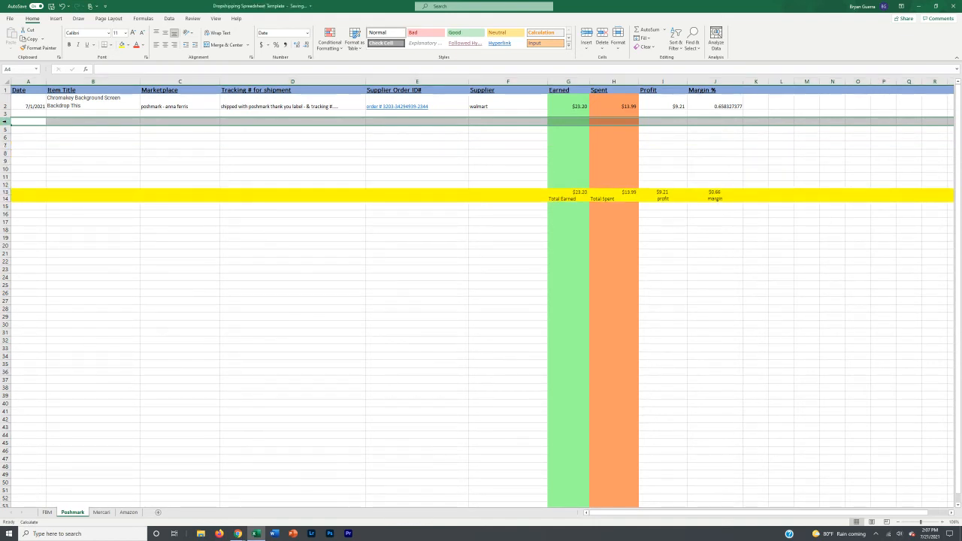
key(ctrl+shift+equal)
key(ctrl+shift+equal)
key(ctrl+shift+equal)
key(ctrl+shift+equal)
key(ctrl+shift+equal)
key(ctrl+shift+equal)
key(ctrl+shift+equal)
key(ctrl+shift+equal)
key(ctrl+shift+equal)
key(ctrl+shift+equal)
key(ctrl+shift+equal)
key(ctrl+shift+equal)
key(ctrl+shift+equal)
key(ctrl+shift+equal)
key(ctrl+shift+equal)
key(ctrl+shift+equal)
key(ctrl+shift+equal)
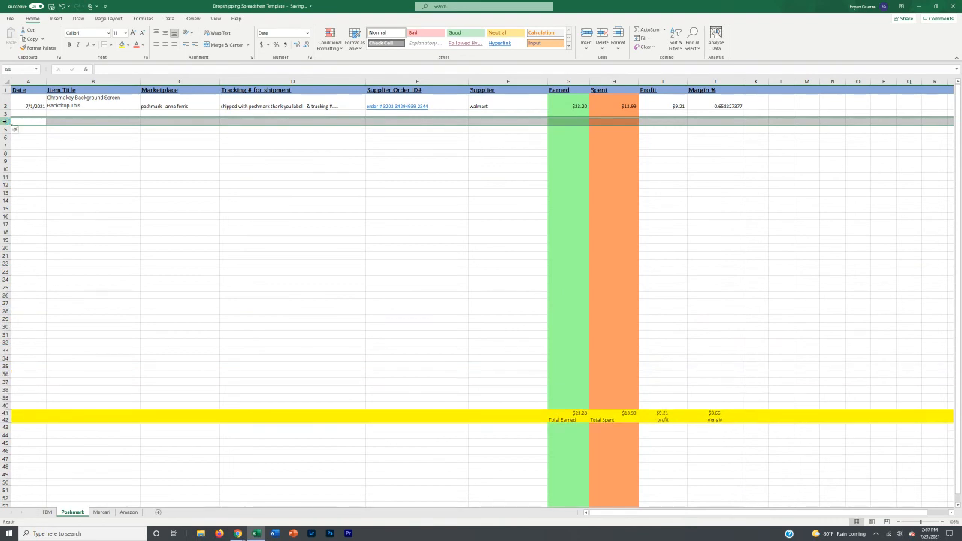
scroll(63, 156, down, 3)
scroll(69, 172, up, 2)
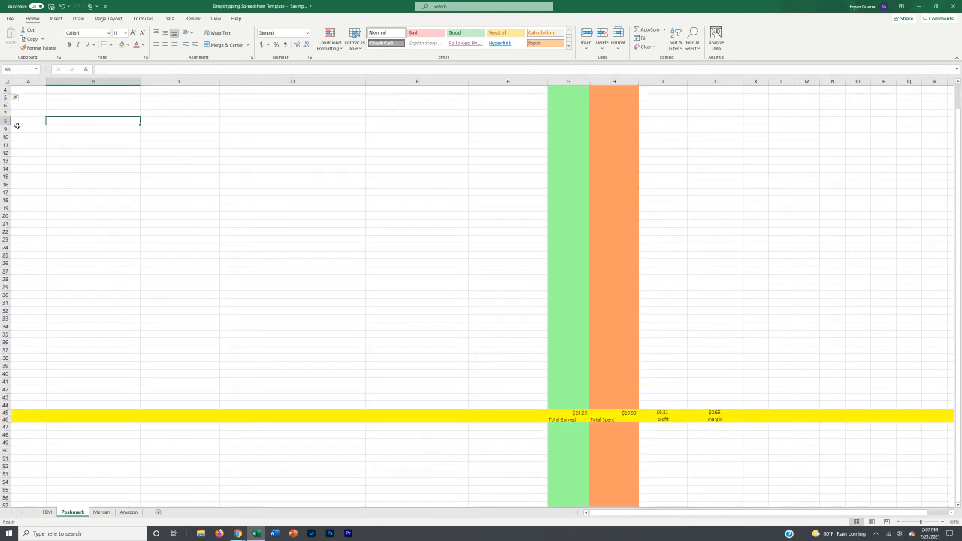
Step: Insert three more batches of blank rows at row 8 and check the expanded table
click(6, 120)
key(ctrl+shift+equal)
key(ctrl+shift+equal)
key(ctrl+shift+equal)
key(ctrl+shift+equal)
key(ctrl+shift+equal)
key(ctrl+shift+equal)
key(ctrl+shift+equal)
key(ctrl+shift+equal)
key(ctrl+shift+equal)
key(ctrl+shift+equal)
key(ctrl+shift+equal)
key(ctrl+shift+equal)
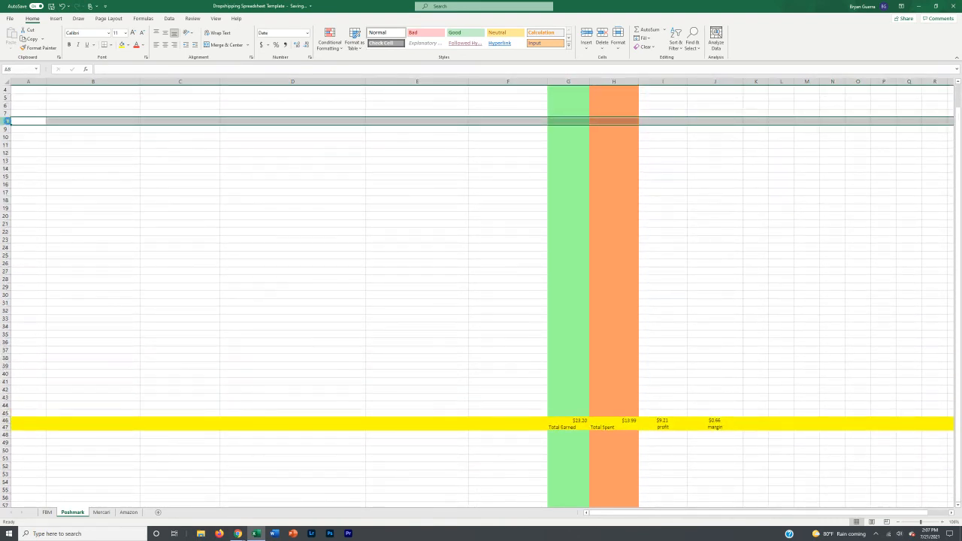
key(ctrl+shift+equal)
key(ctrl+shift+equal)
key(ctrl+shift+equal)
key(ctrl+shift+equal)
key(ctrl+shift+equal)
key(ctrl+shift+equal)
key(ctrl+shift+equal)
key(ctrl+shift+equal)
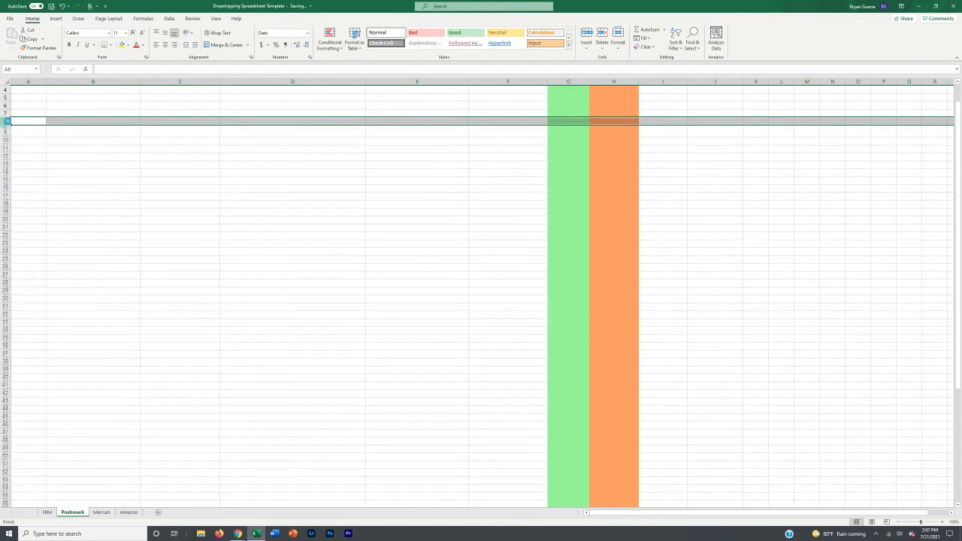
key(ctrl+shift+equal)
key(ctrl+shift+equal)
key(ctrl+shift+equal)
key(ctrl+shift+equal)
key(ctrl+shift+equal)
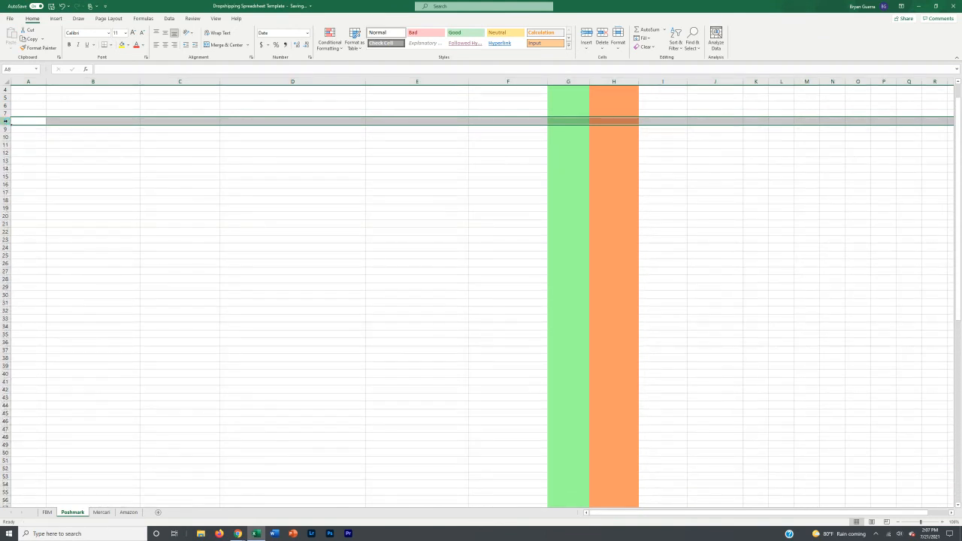
click(78, 221)
scroll(76, 203, up, 1)
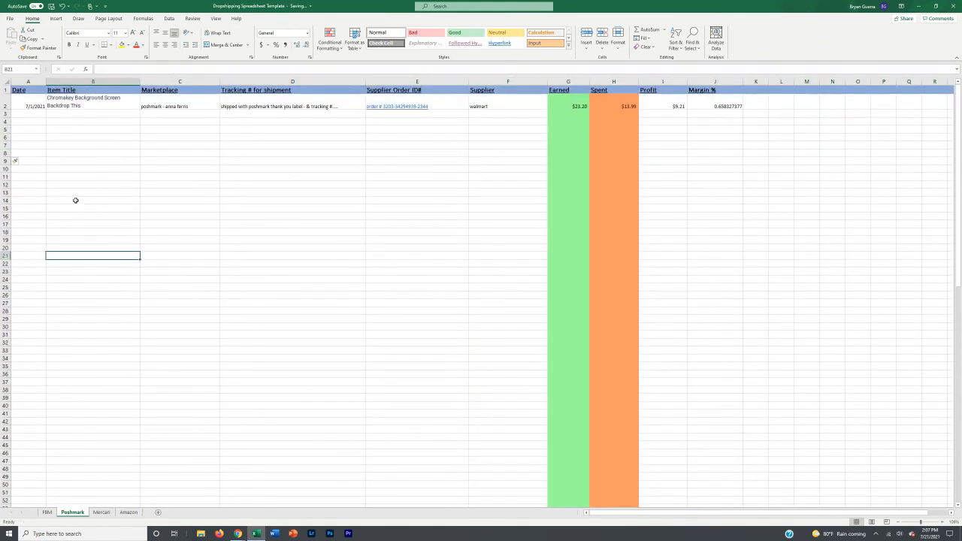
scroll(64, 121, down, 5)
scroll(71, 150, down, 20)
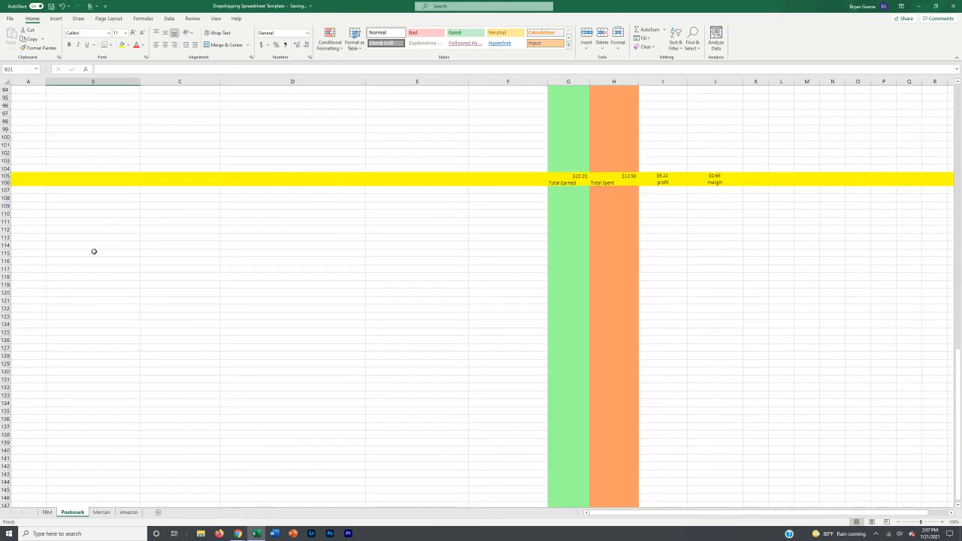
scroll(92, 251, up, 15)
scroll(472, 264, up, 13)
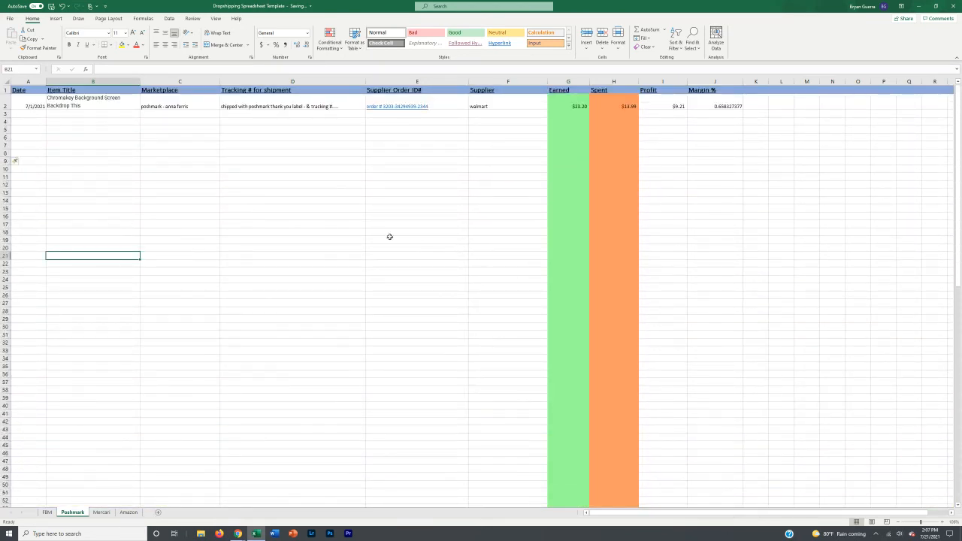
Step: Review the Mercari order's date, title and marketplace, then move on to the Amazon sheet
click(101, 512)
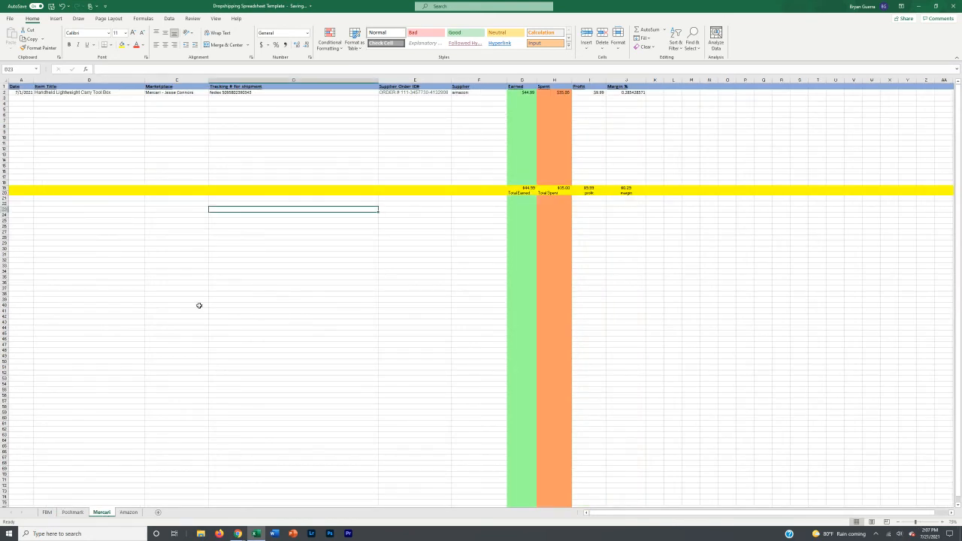
click(20, 93)
drag(45, 91, 46, 91)
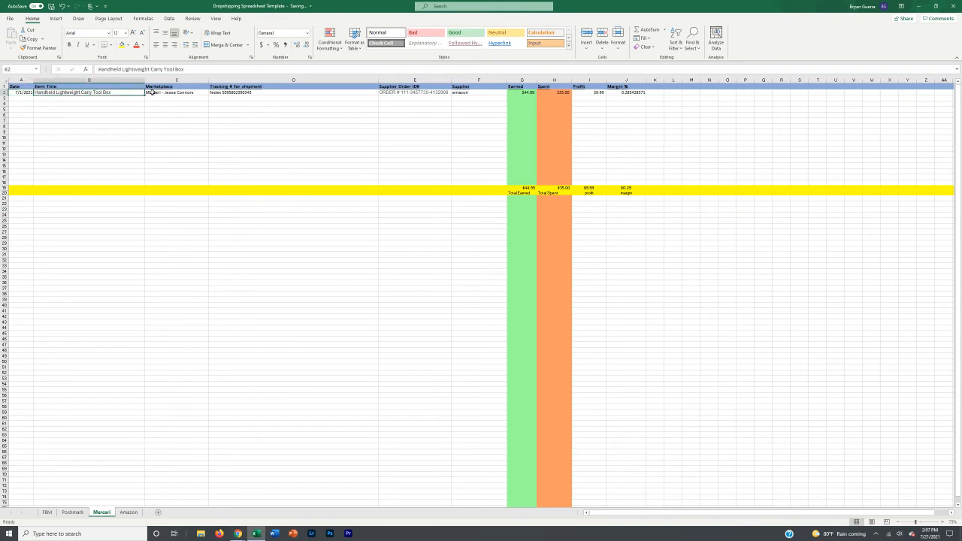
click(178, 92)
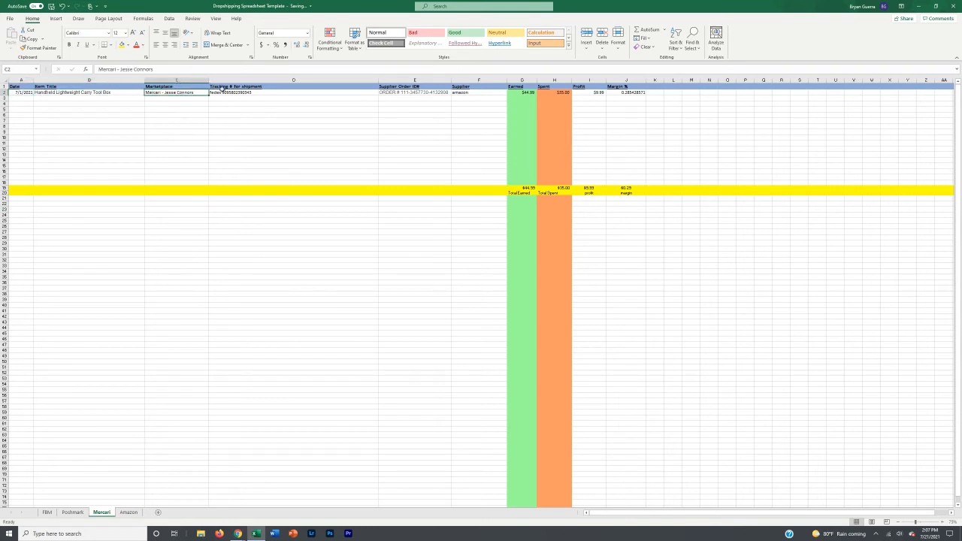
click(255, 98)
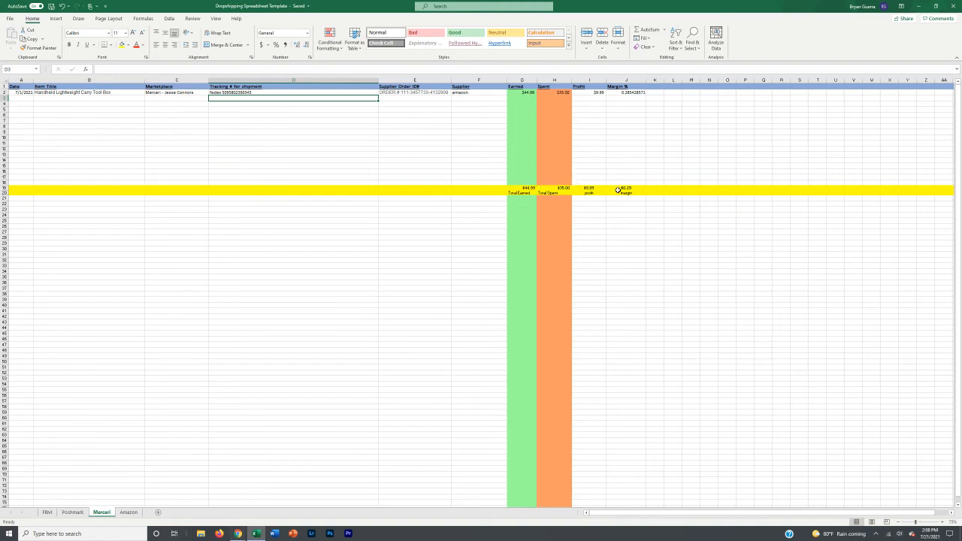
click(129, 514)
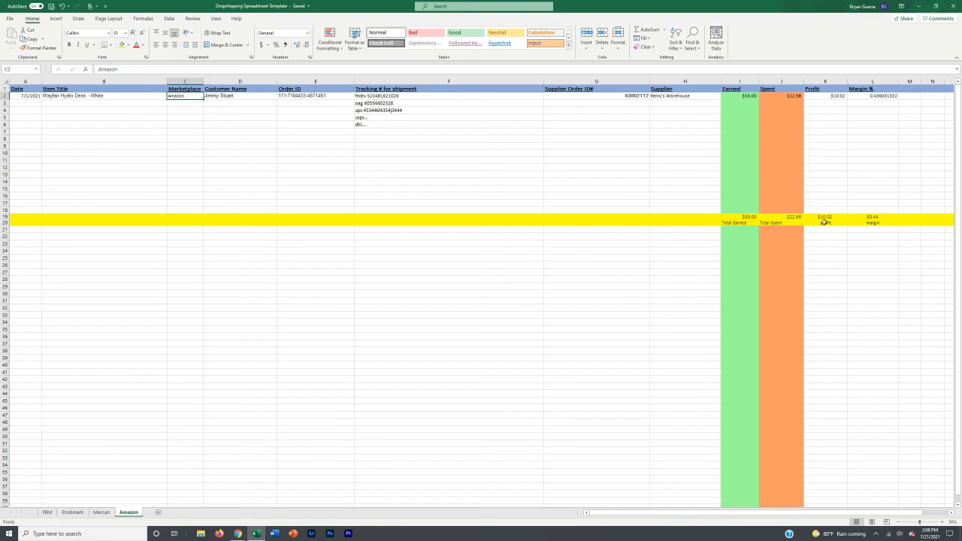
click(870, 217)
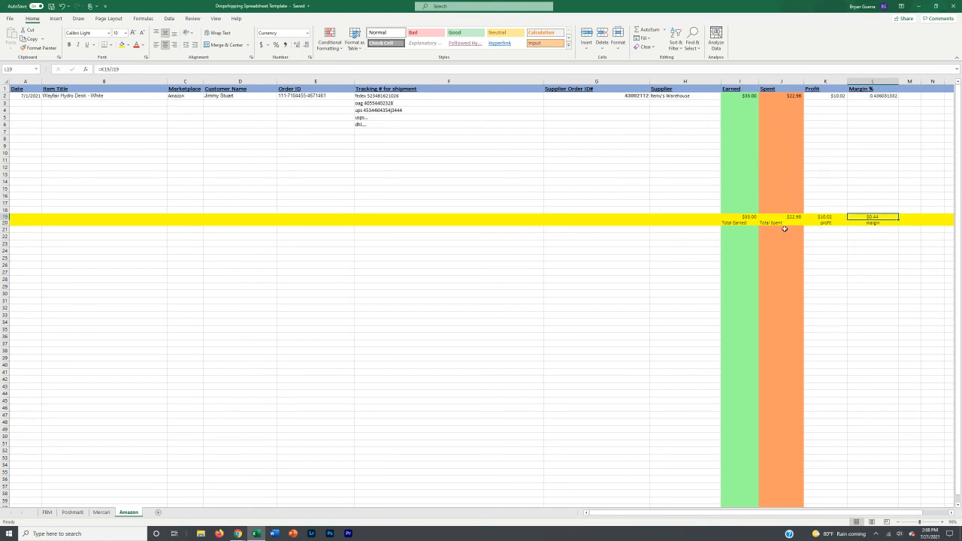
click(750, 217)
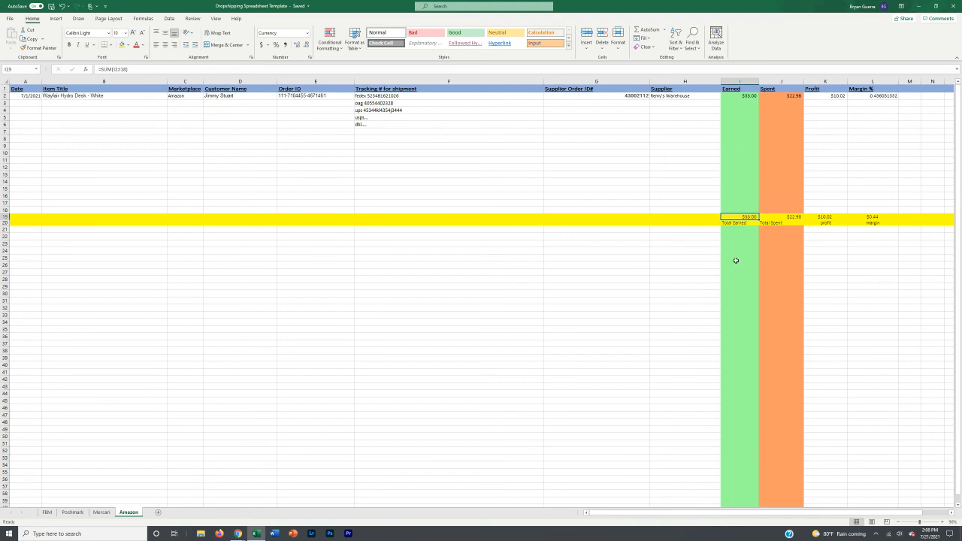
click(880, 216)
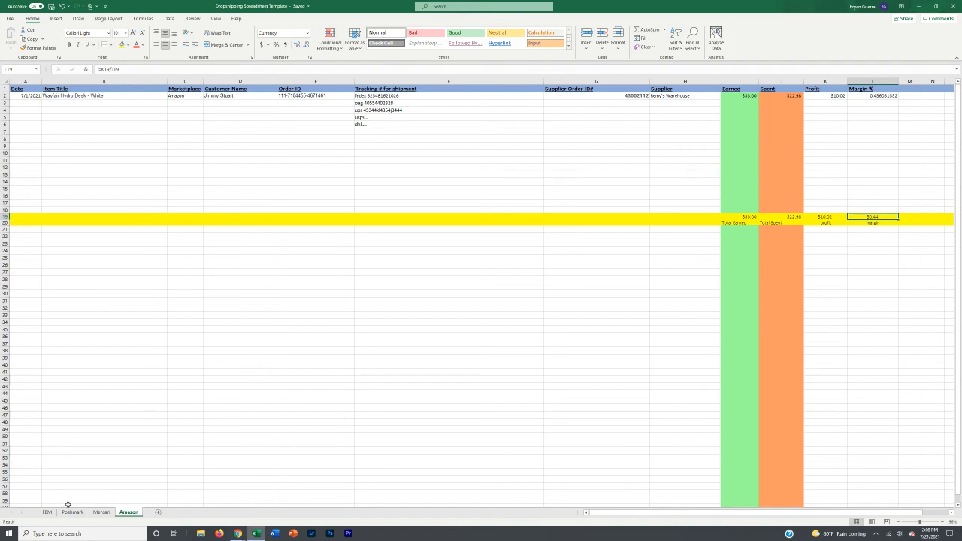
click(47, 512)
Step: Cycle through Mercari, Poshmark, Amazon (checking the K19 profit total), FBM and Mercari, ending on Poshmark
click(100, 513)
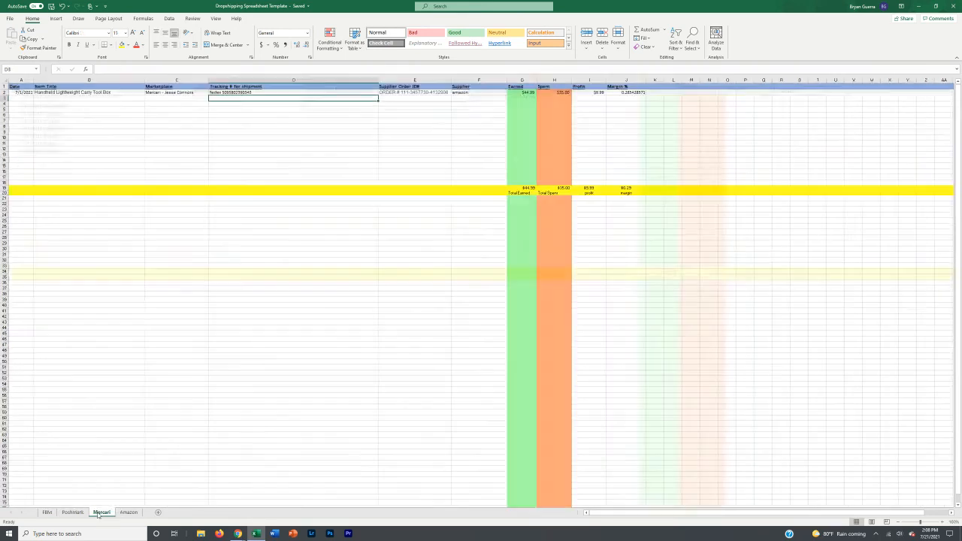
click(74, 513)
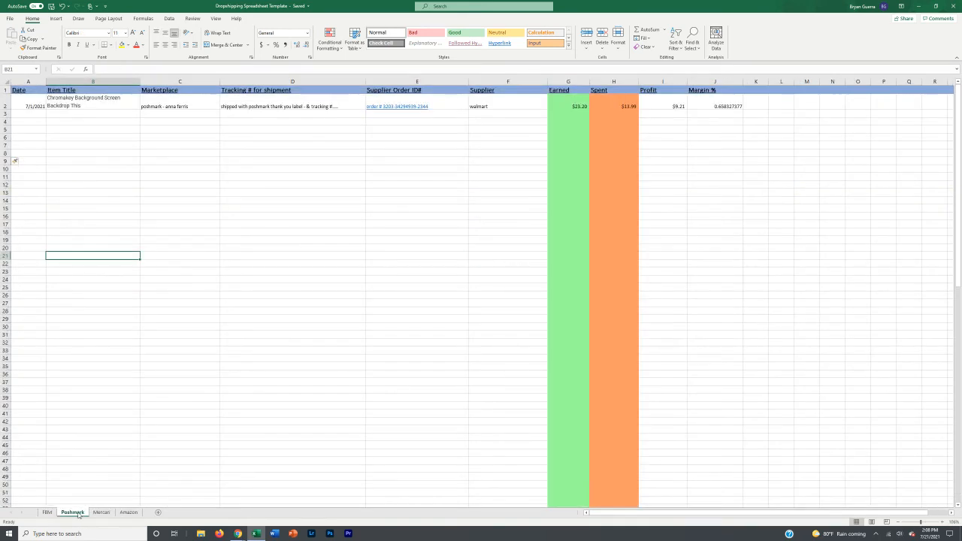
click(126, 512)
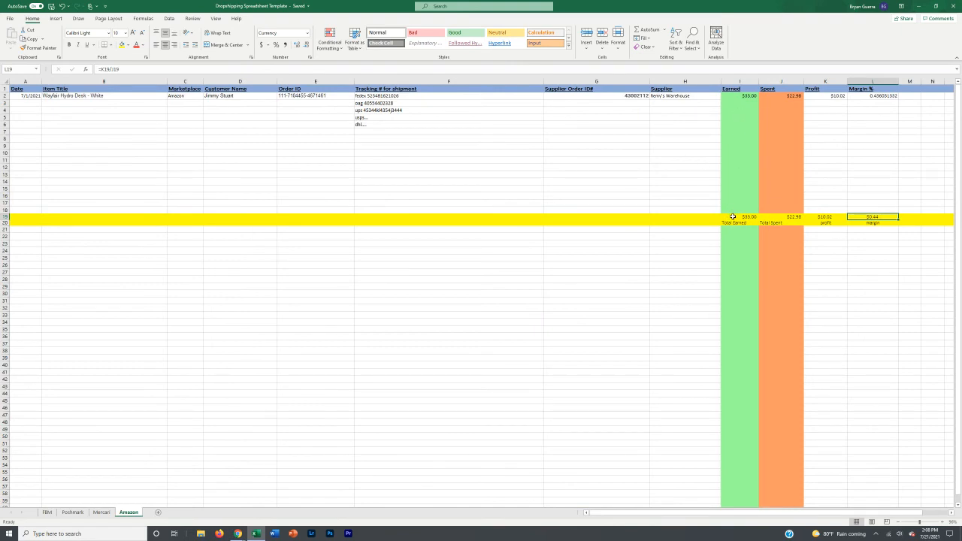
click(836, 217)
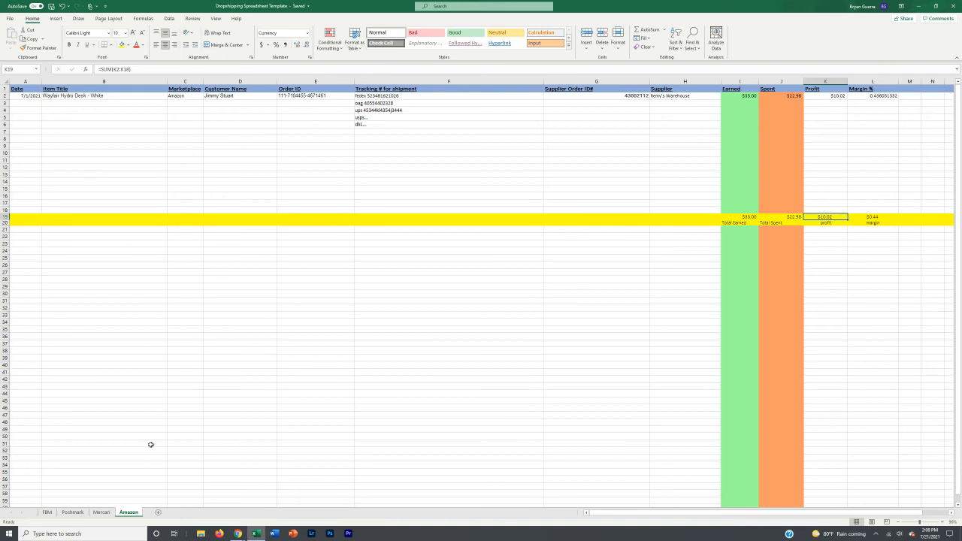
click(46, 512)
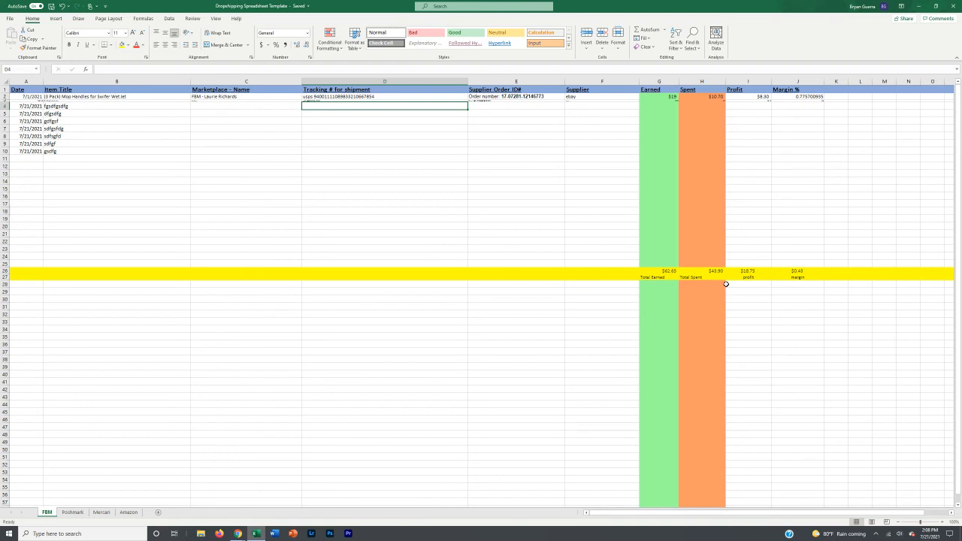
click(101, 512)
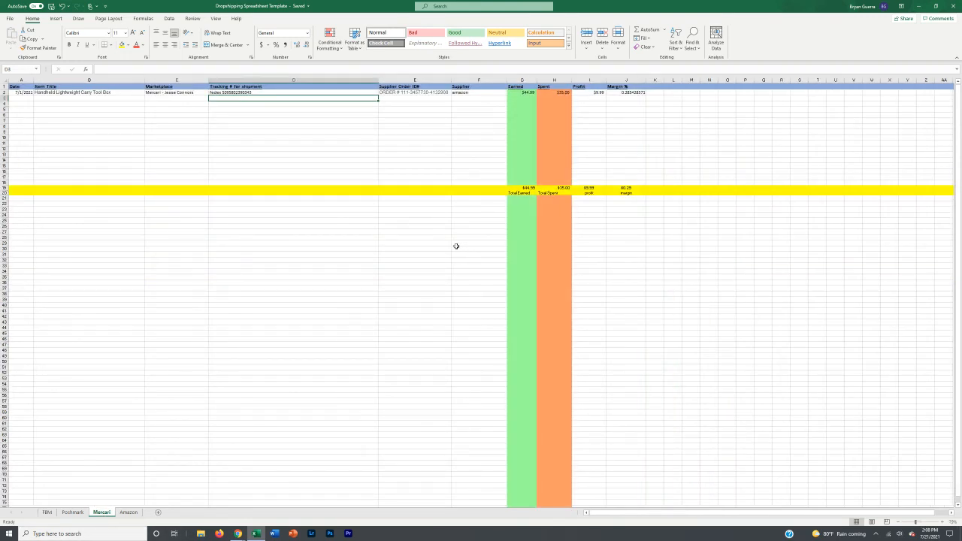
click(72, 512)
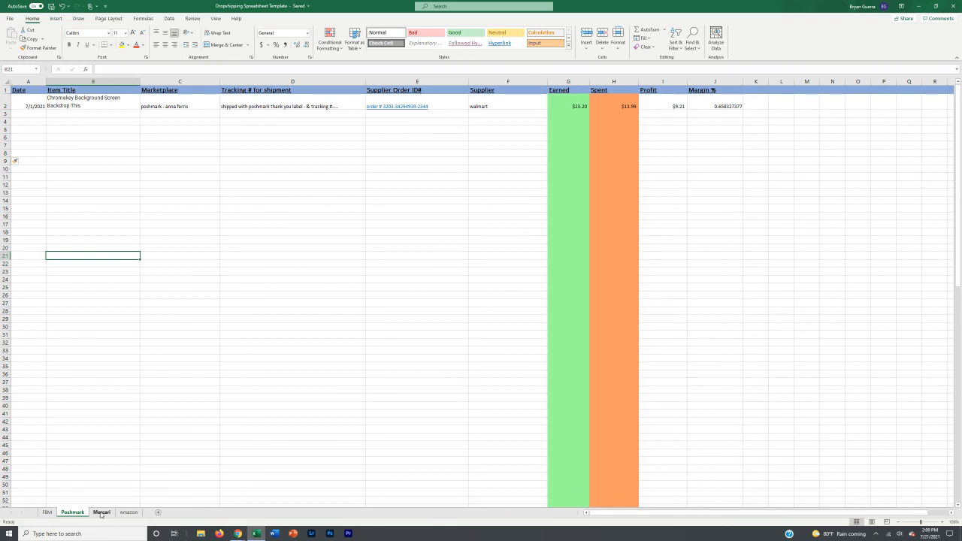
Step: Select Poshmark cell D3, look over the sheet, then return to the Amazon sheet
click(257, 115)
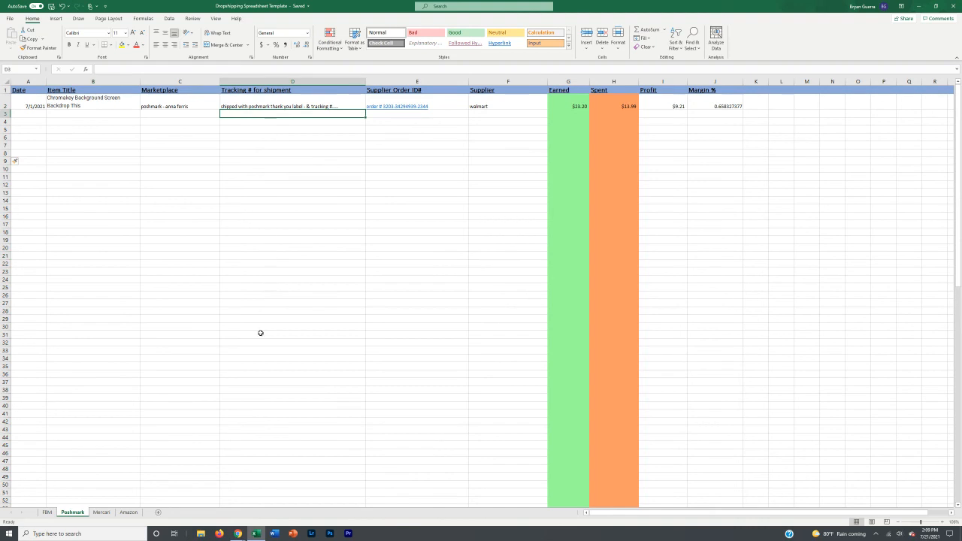
scroll(466, 273, down, 7)
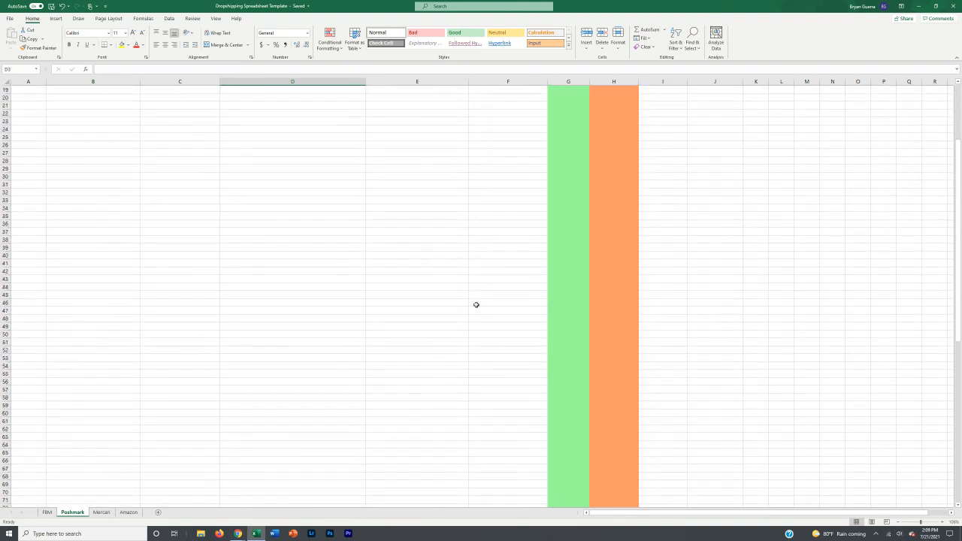
scroll(466, 309, up, 7)
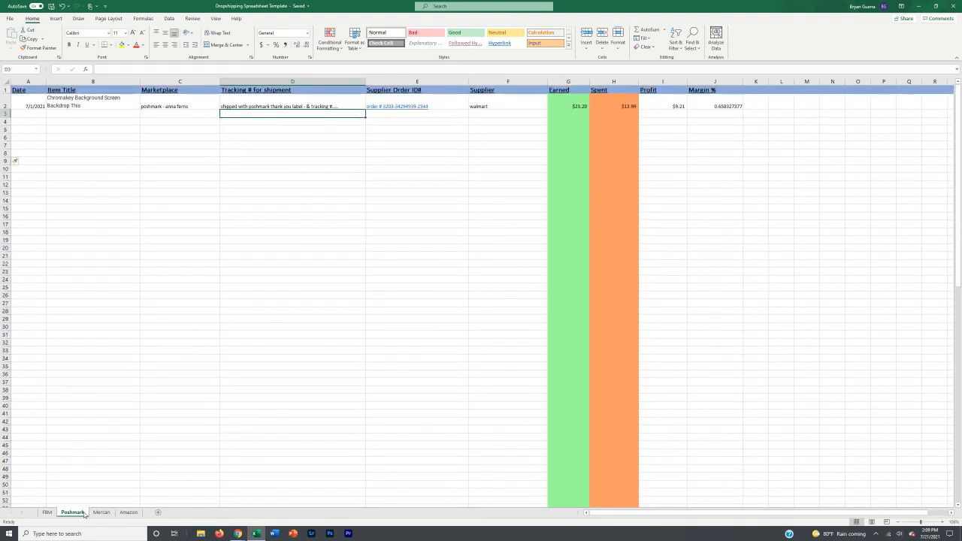
click(127, 512)
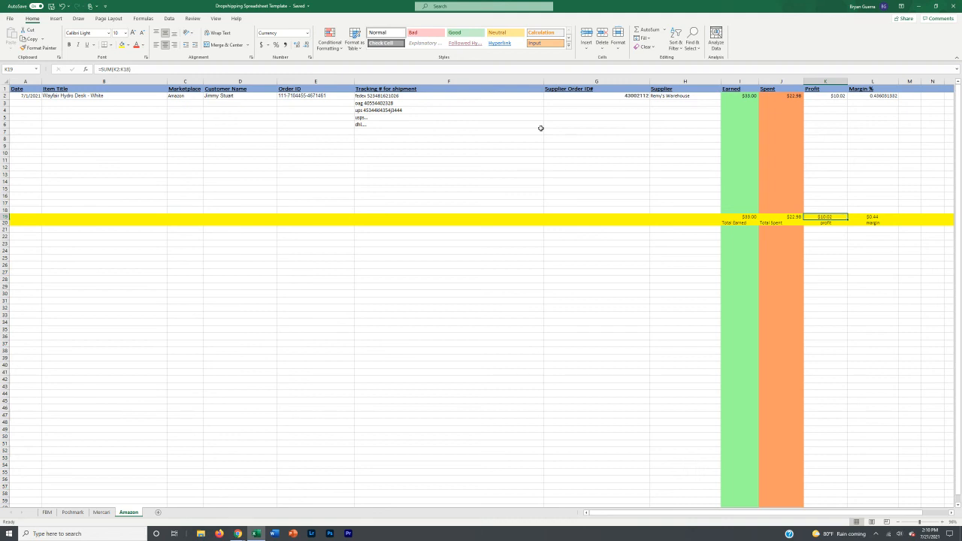
click(103, 513)
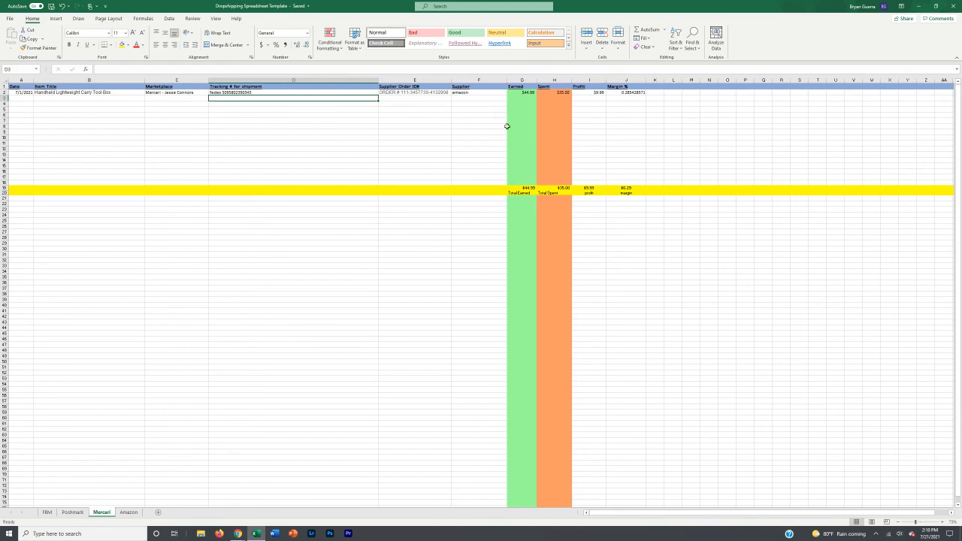
click(130, 513)
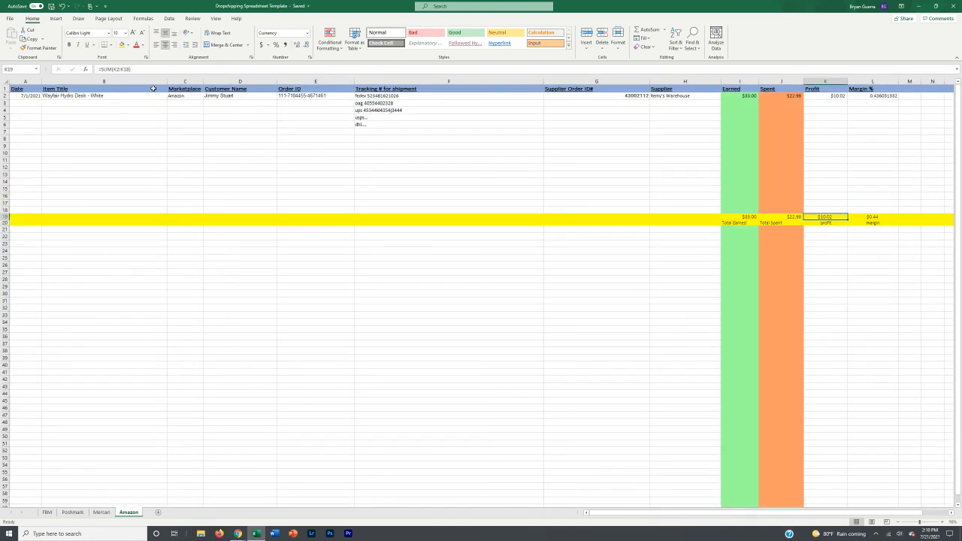
click(294, 80)
click(293, 104)
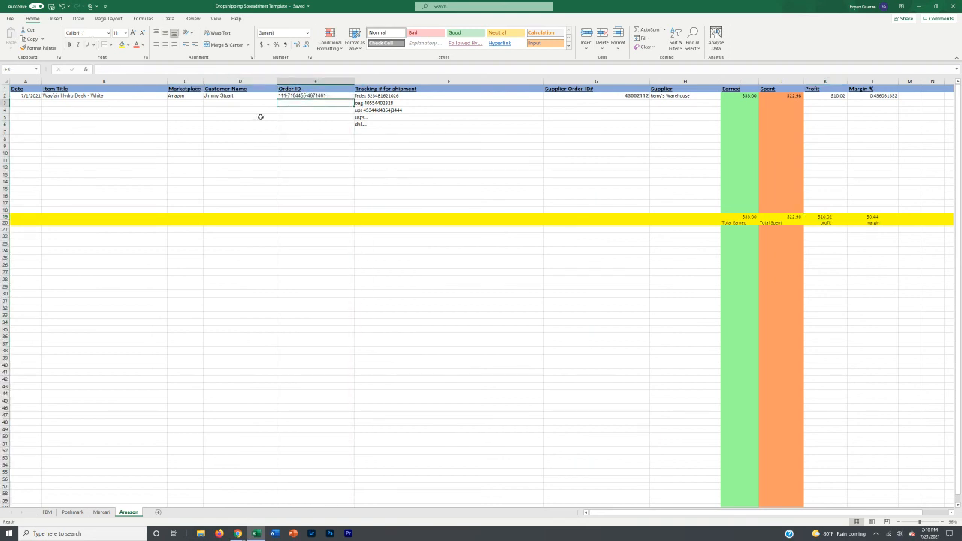
click(291, 96)
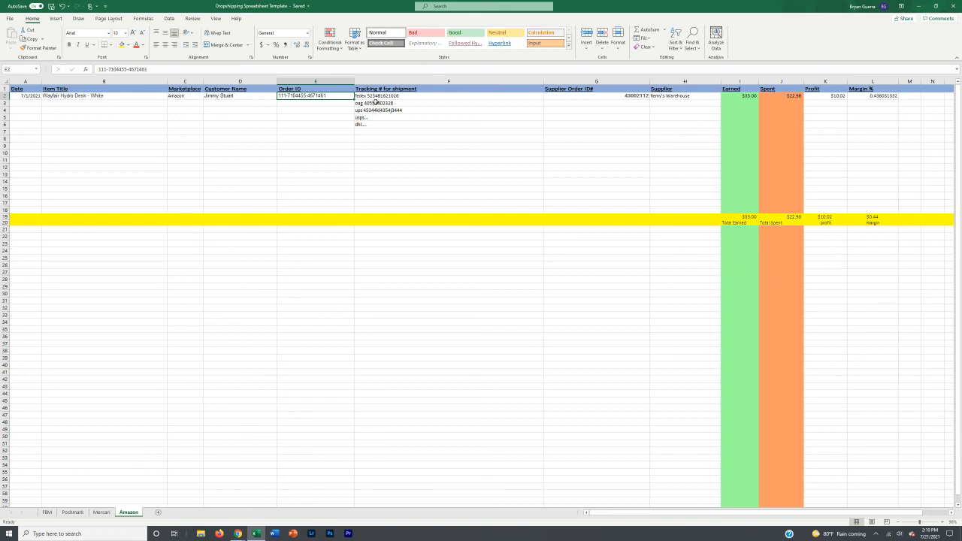
click(4, 96)
click(117, 34)
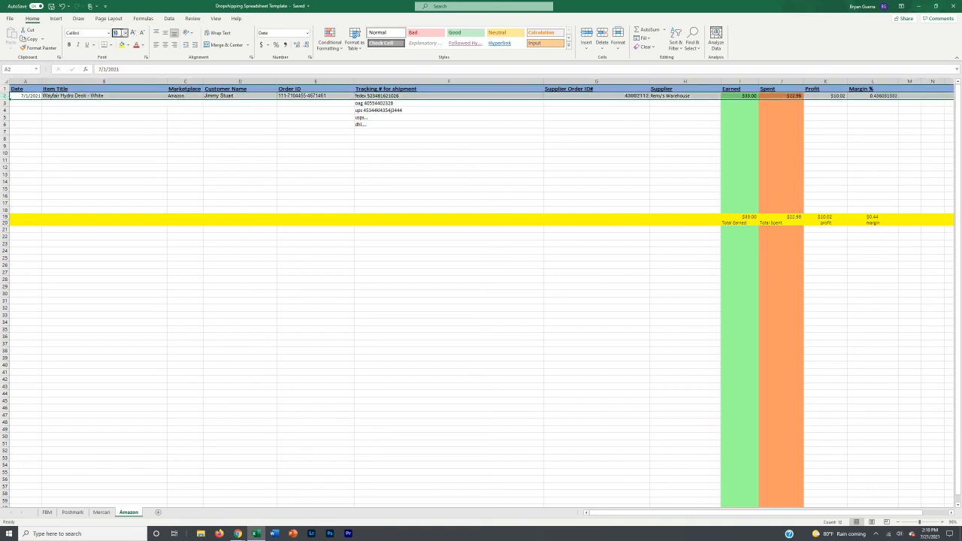
text(1)
key(Return)
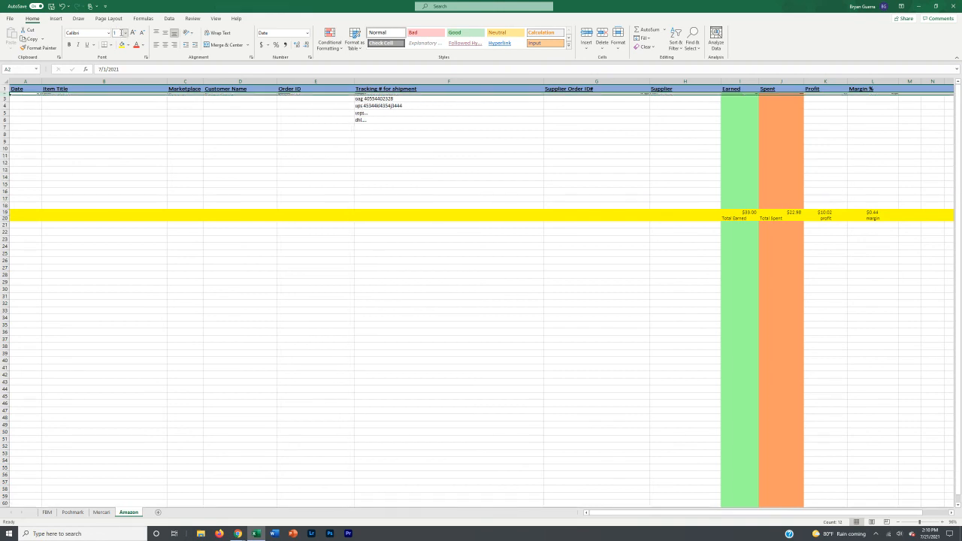
click(130, 111)
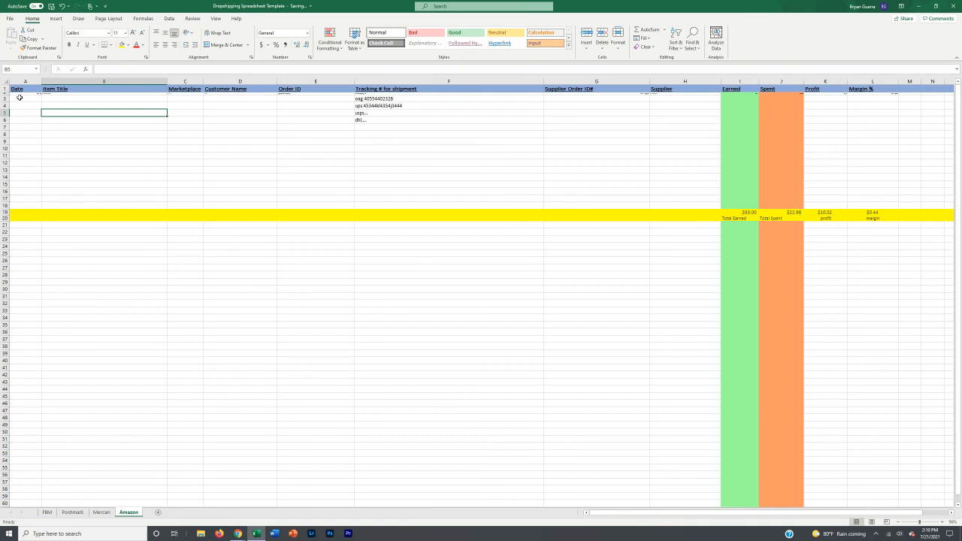
scroll(19, 98, up, 1)
click(114, 103)
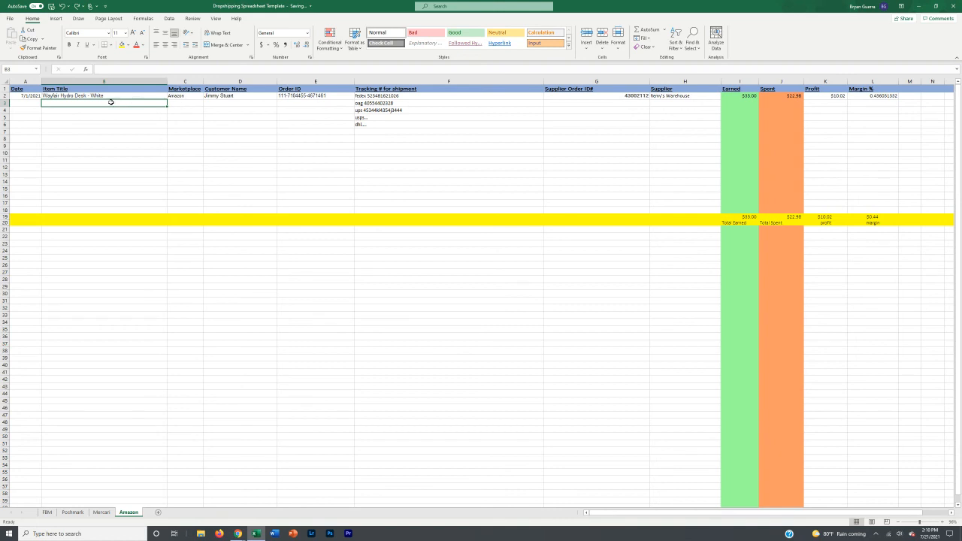
Step: Fill row 2, the Wayfair Hydro Desk order, with orange
click(3, 96)
click(127, 46)
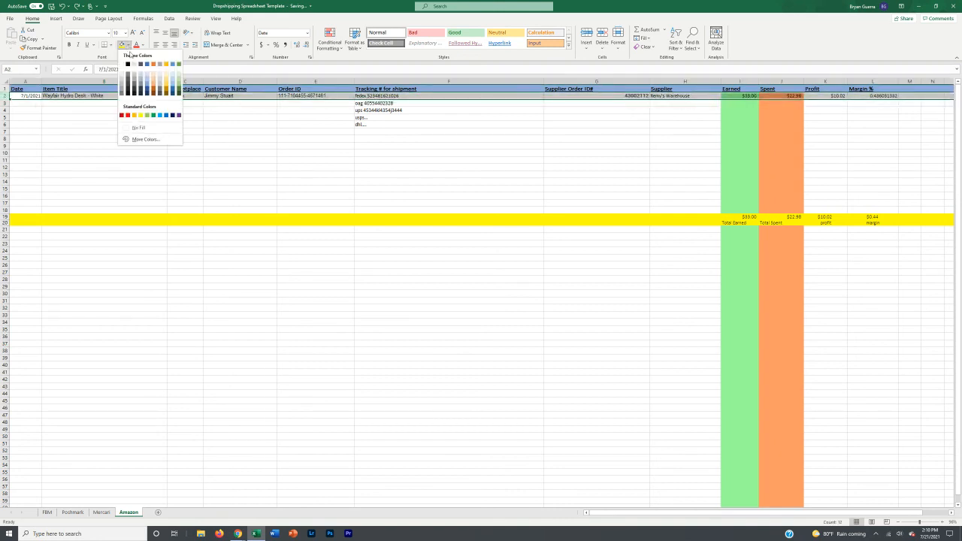
click(136, 115)
click(215, 103)
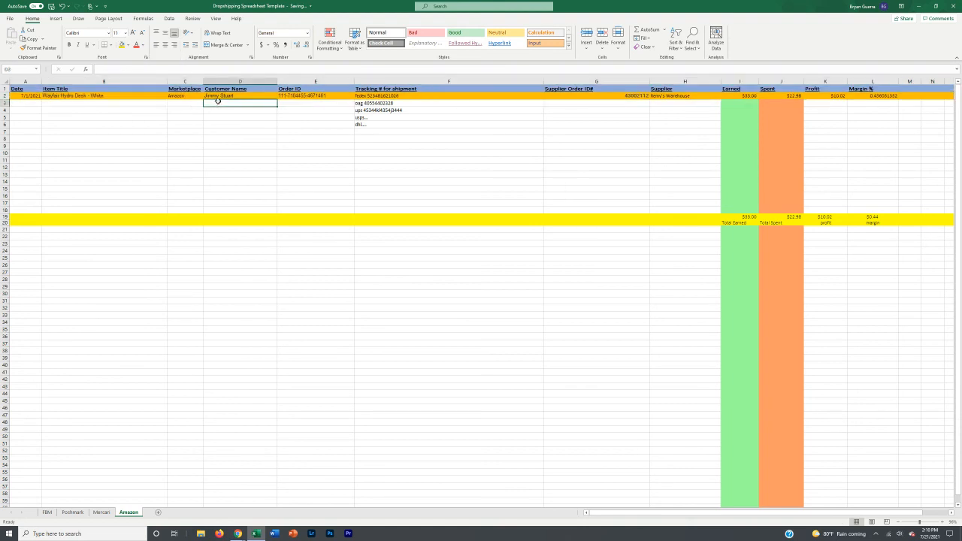
Step: Append a '- buyer requested' note to the FedEx tracking number cell, then remove it
double_click(403, 96)
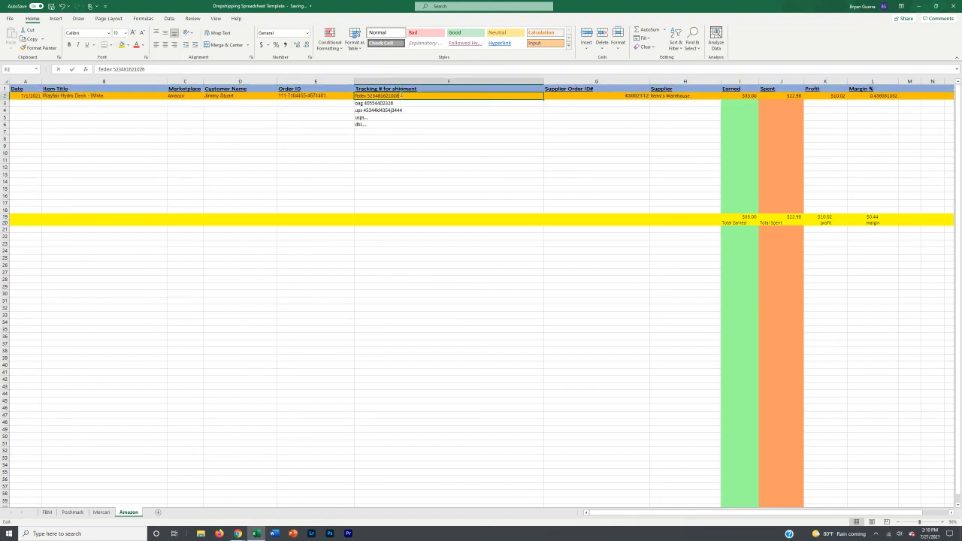
text(-)
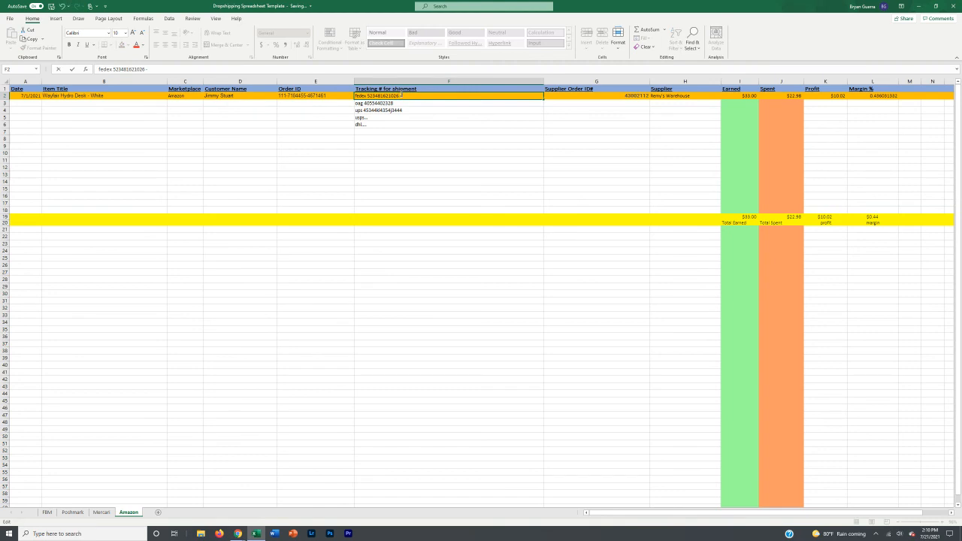
text( buyer requestedf fsdjdafajsdfas)
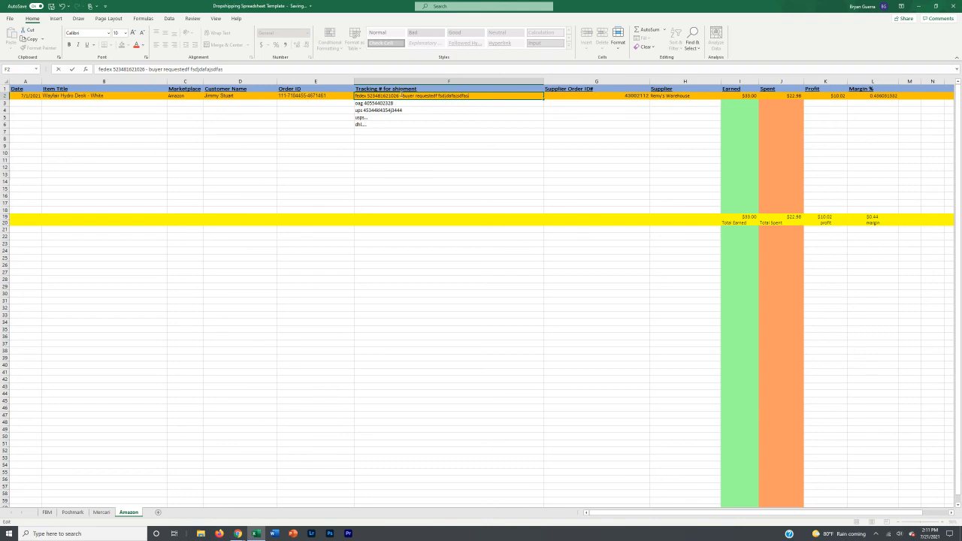
key(BackSpace)
key(BackSpace)
key(BackSpace)
key(BackSpace)
key(BackSpace)
key(BackSpace)
key(BackSpace)
key(BackSpace)
key(BackSpace)
key(BackSpace)
key(BackSpace)
key(BackSpace)
key(BackSpace)
key(BackSpace)
key(BackSpace)
key(BackSpace)
key(BackSpace)
key(BackSpace)
key(BackSpace)
key(BackSpace)
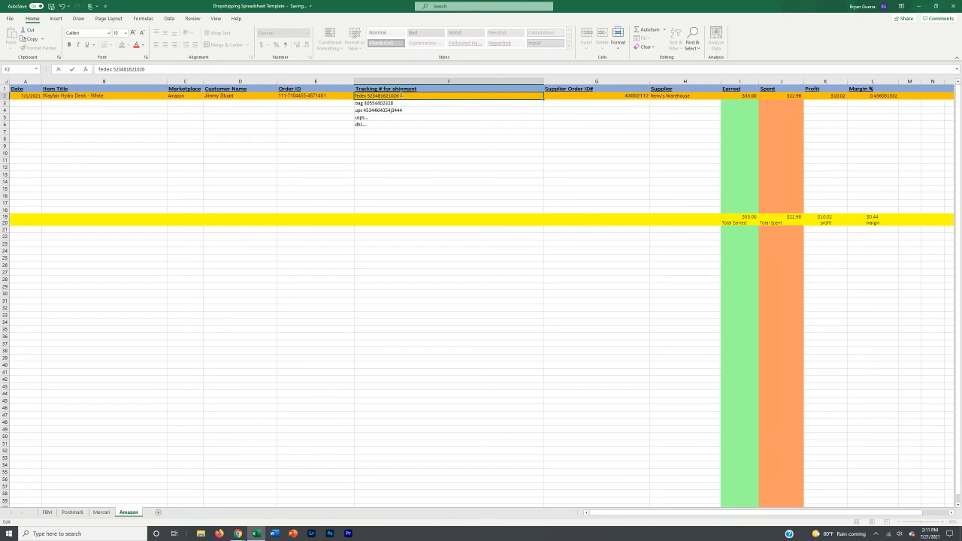
click(909, 81)
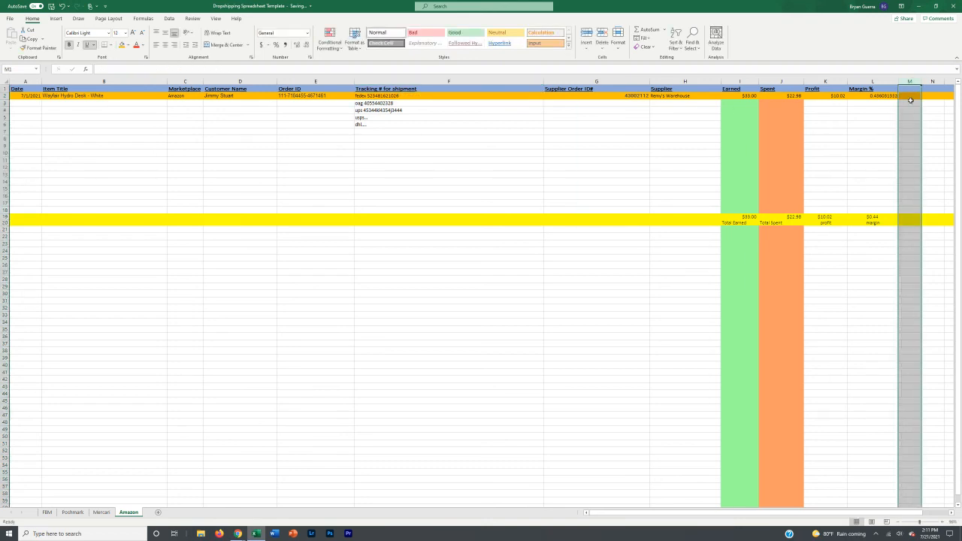
Step: Check row 2's Amazon order ID, customer name and Wayfair Hydro Desk title
click(5, 96)
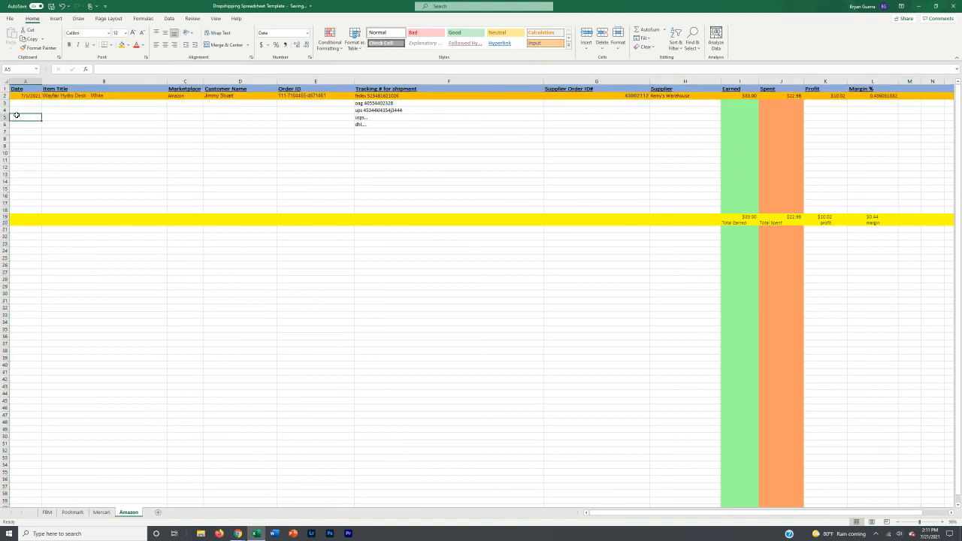
click(66, 109)
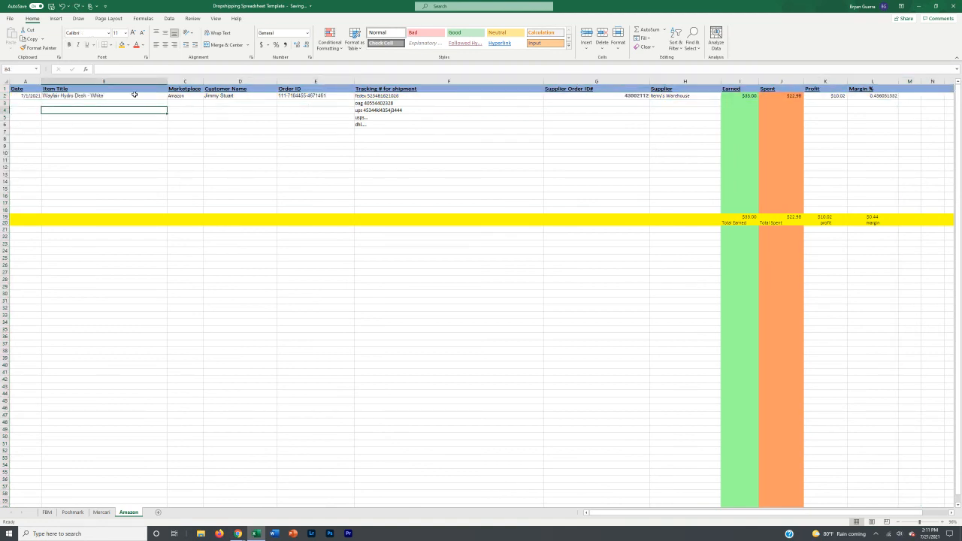
click(319, 95)
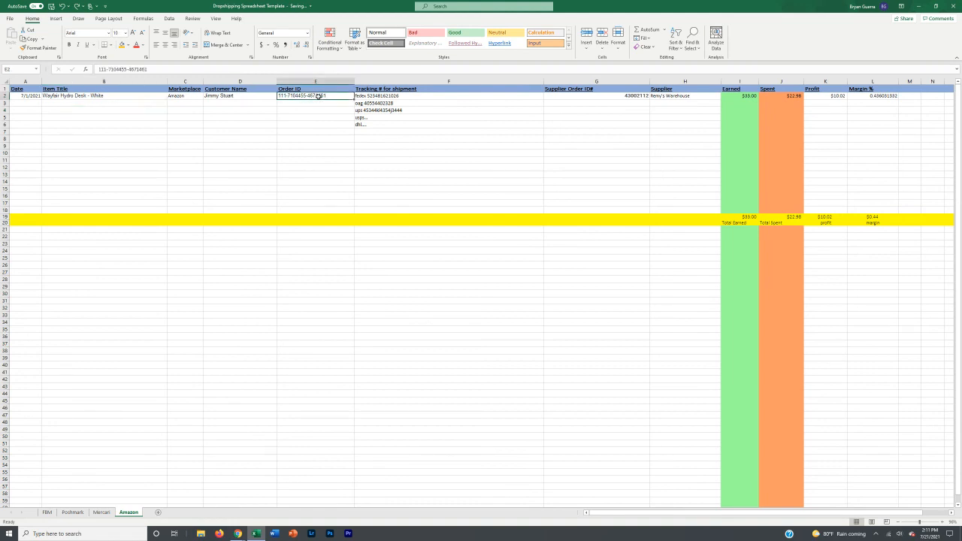
click(264, 96)
click(129, 96)
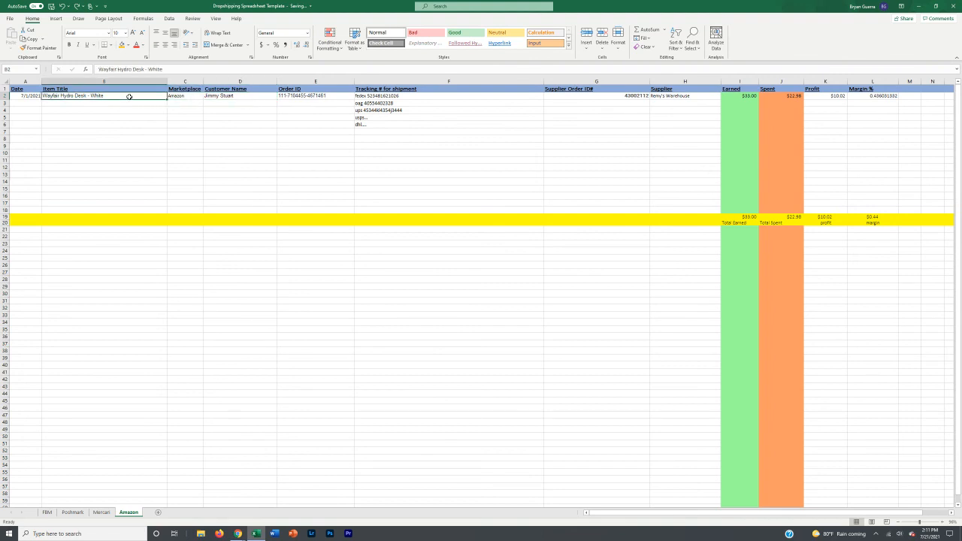
Step: Inspect row 3's empty cells, the Remy's Warehouse supplier cell and the Marketplace and Order ID columns
click(130, 103)
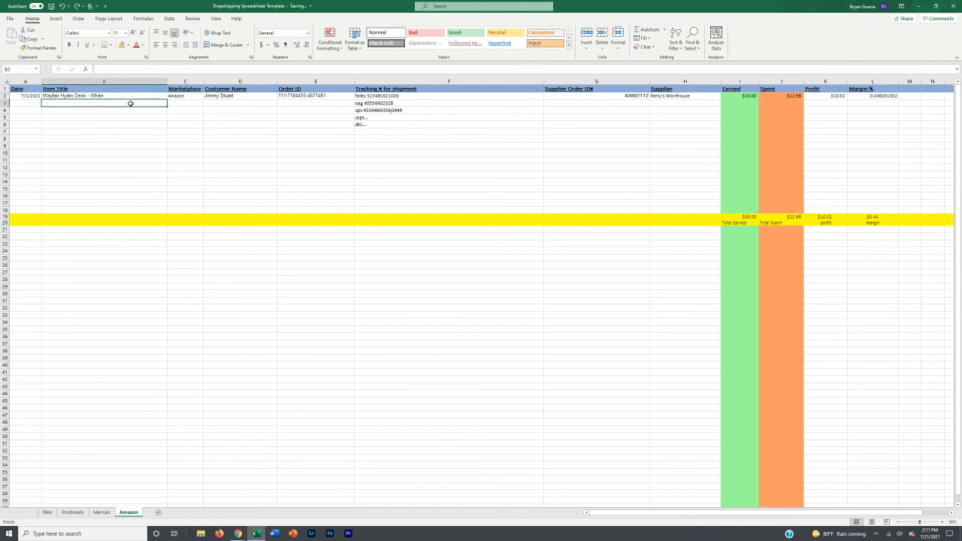
click(25, 104)
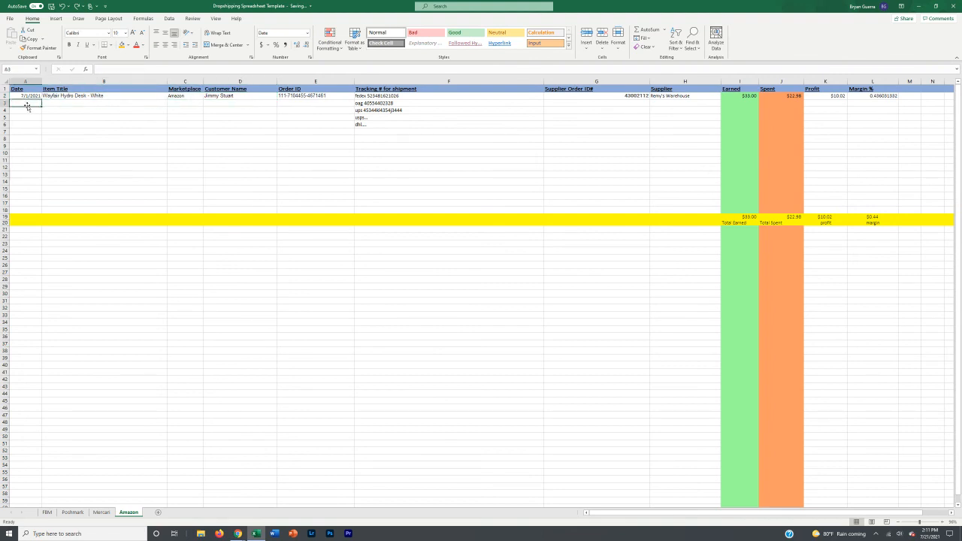
click(191, 101)
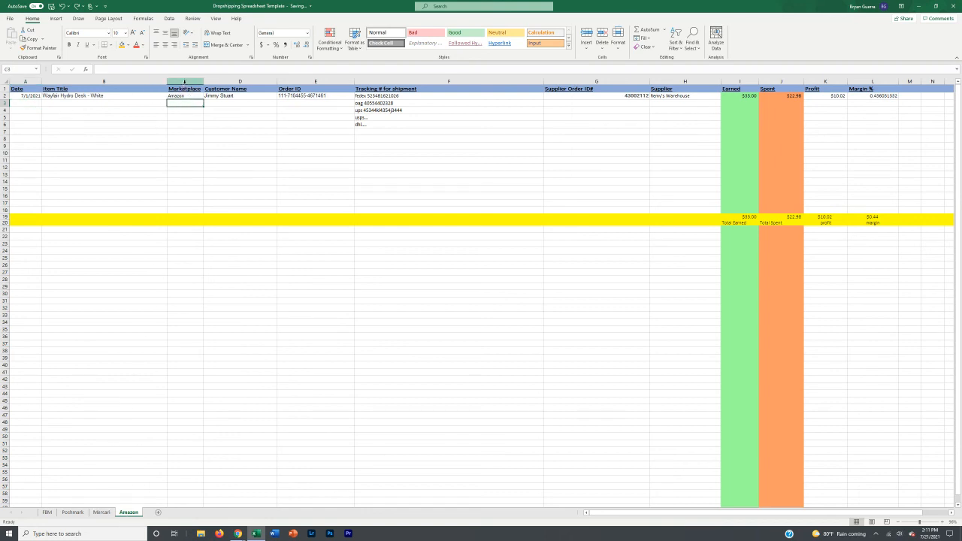
click(184, 81)
click(209, 106)
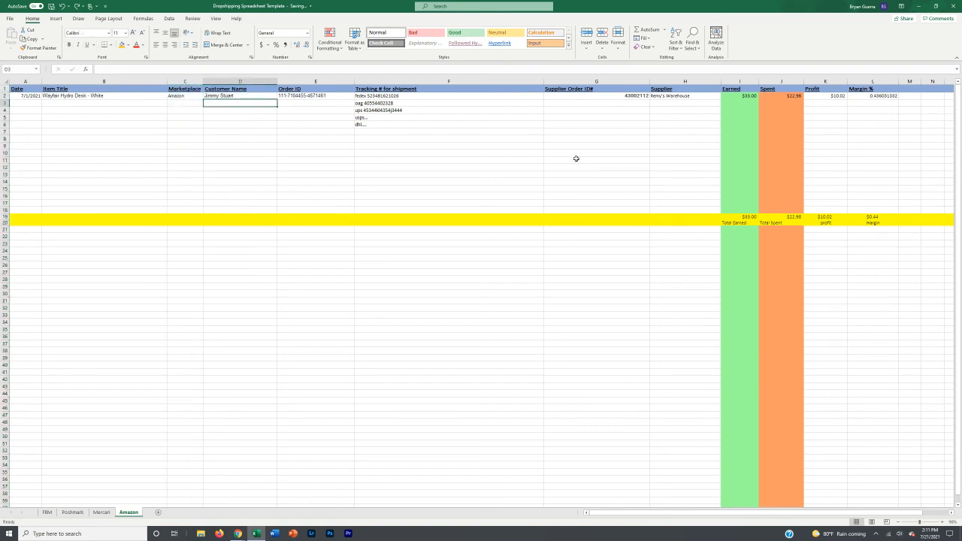
click(602, 103)
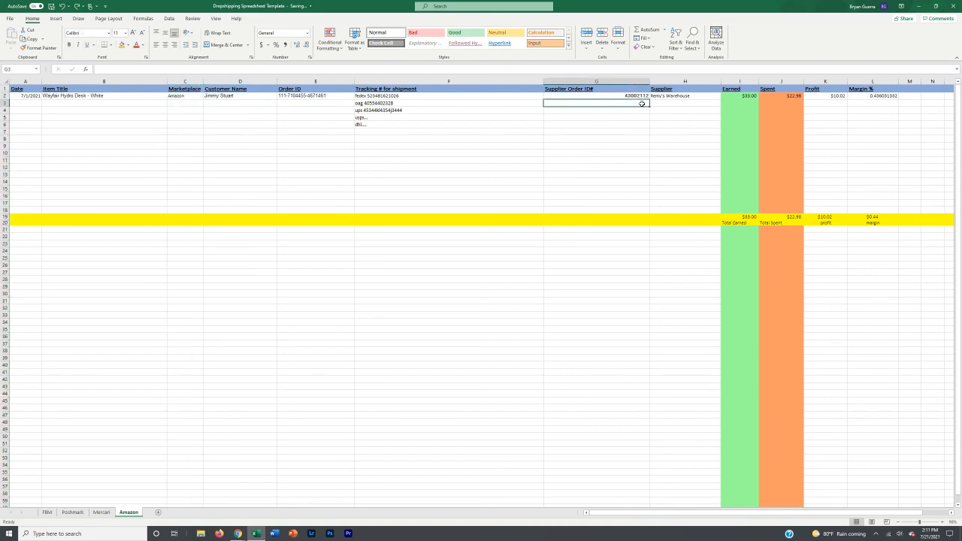
click(667, 96)
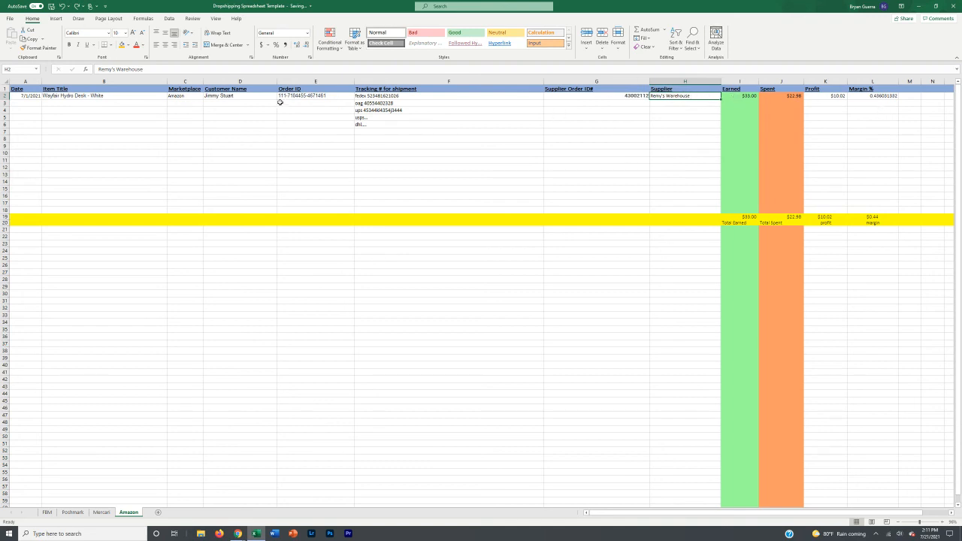
click(298, 82)
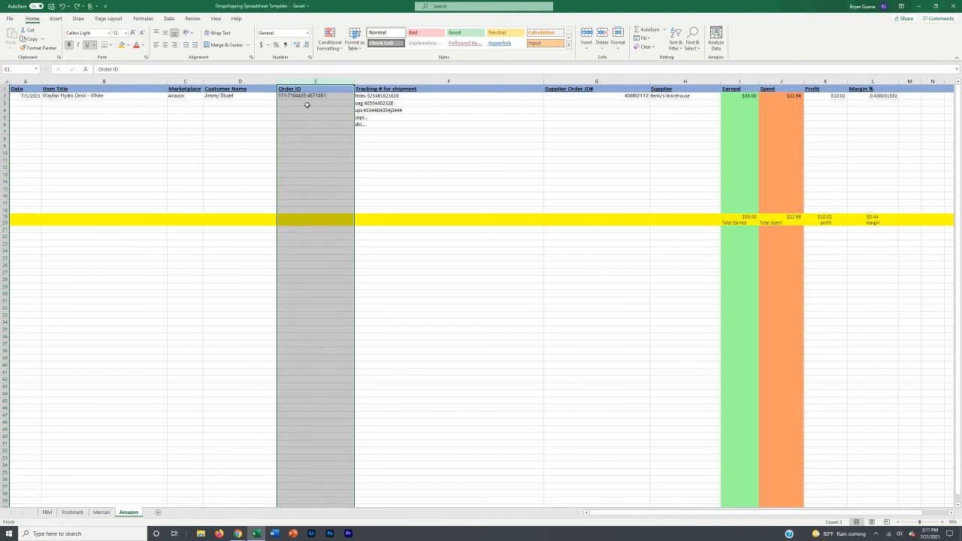
click(308, 105)
click(315, 96)
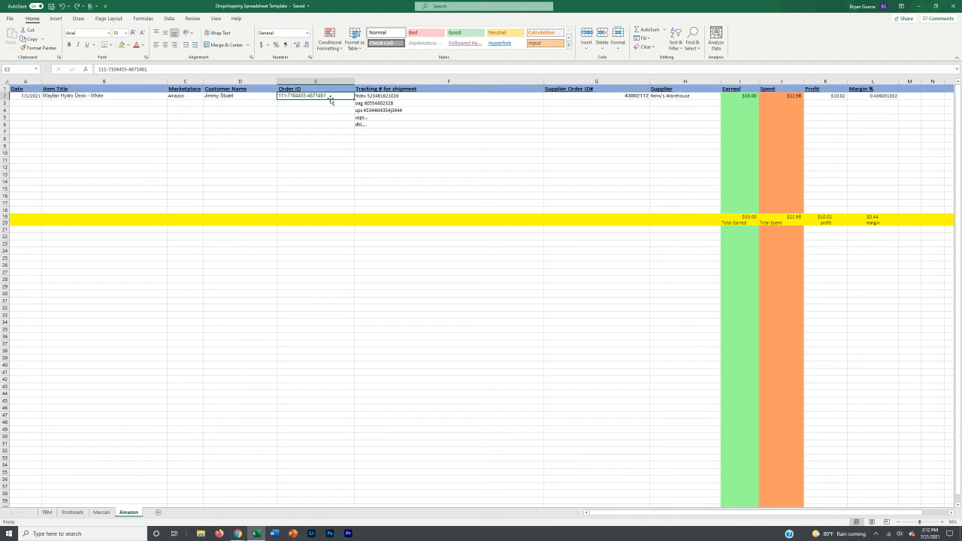
click(323, 103)
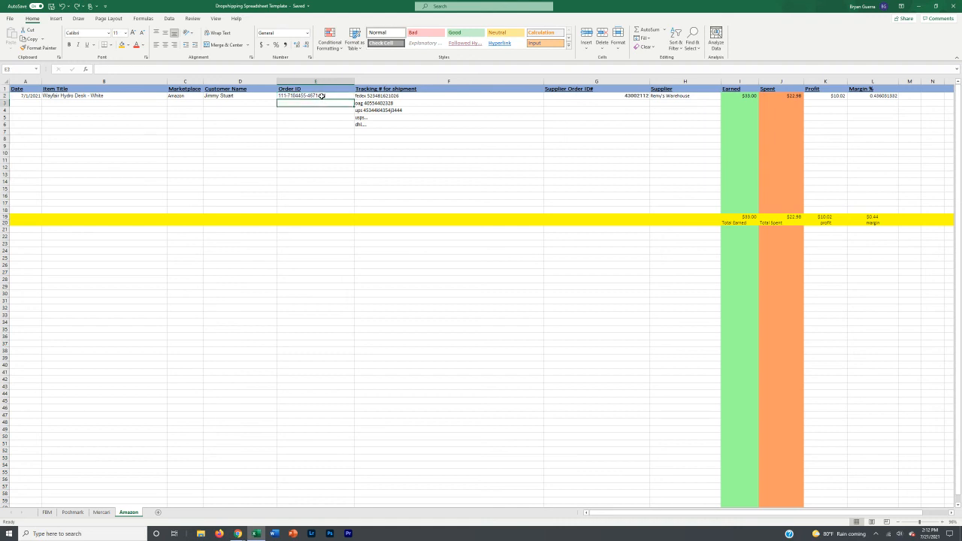
click(72, 513)
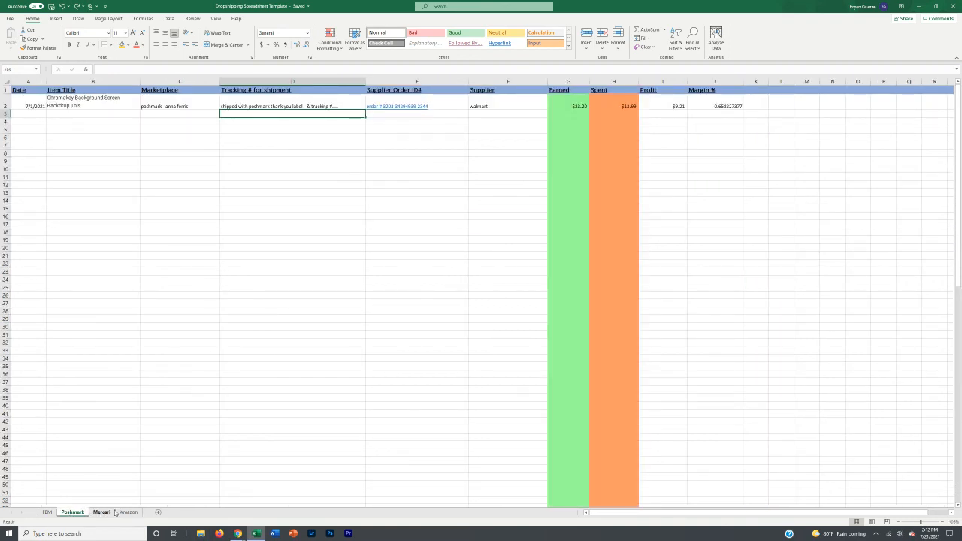
click(127, 513)
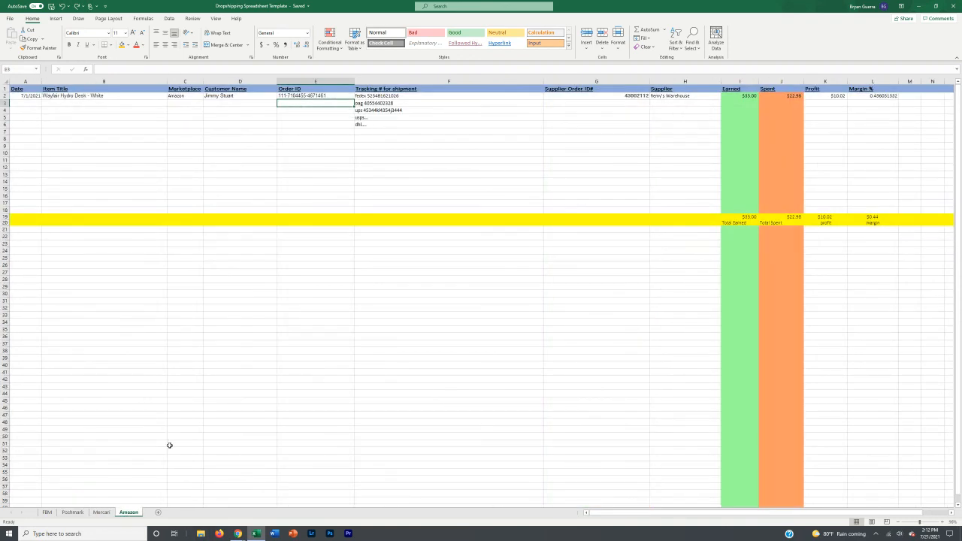